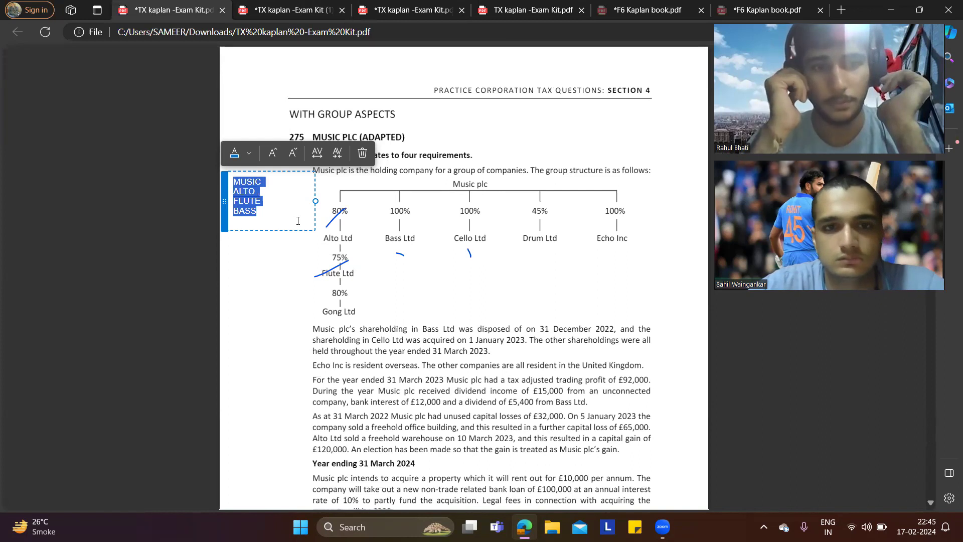
Remove the text note listing MUSIC, ALTO, FLUTE and BASS and erase the four ink strokes on the group structure diagram
click(411, 277)
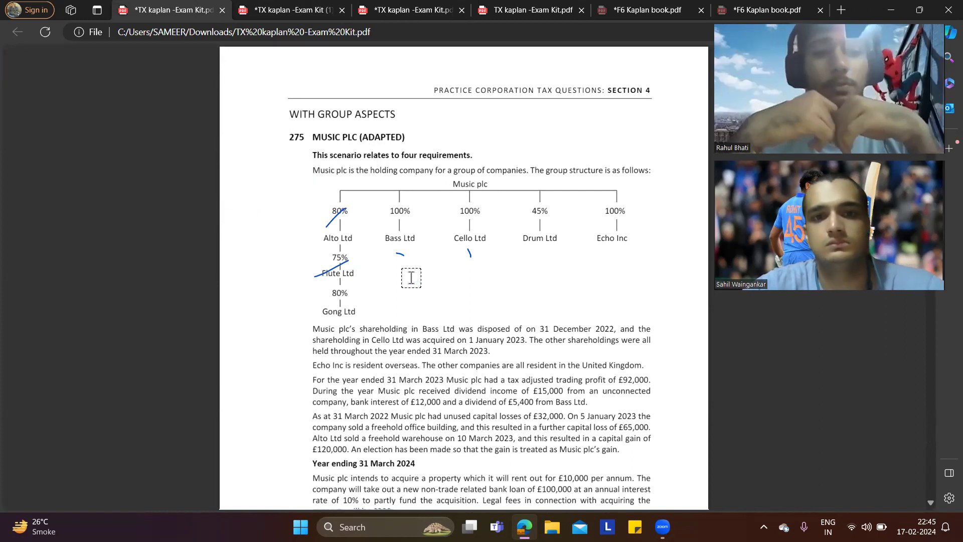
click(404, 249)
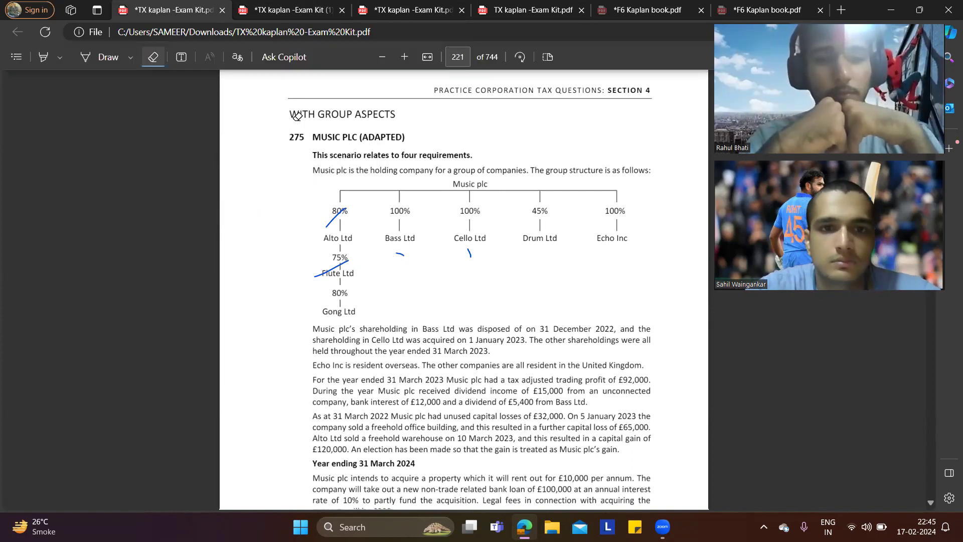
click(330, 269)
click(336, 216)
click(409, 253)
click(474, 251)
Read down to the question's requirements, then switch to Excel and open the workbook EXAM KIT SUMS(AutoRecovered)
scroll(482, 237, down, 1)
scroll(482, 237, down, 1)
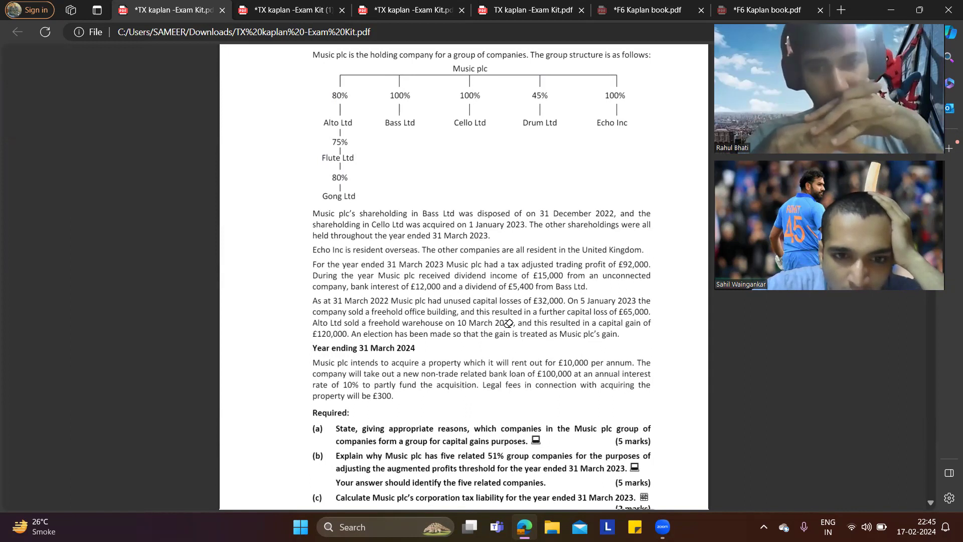
scroll(508, 323, down, 2)
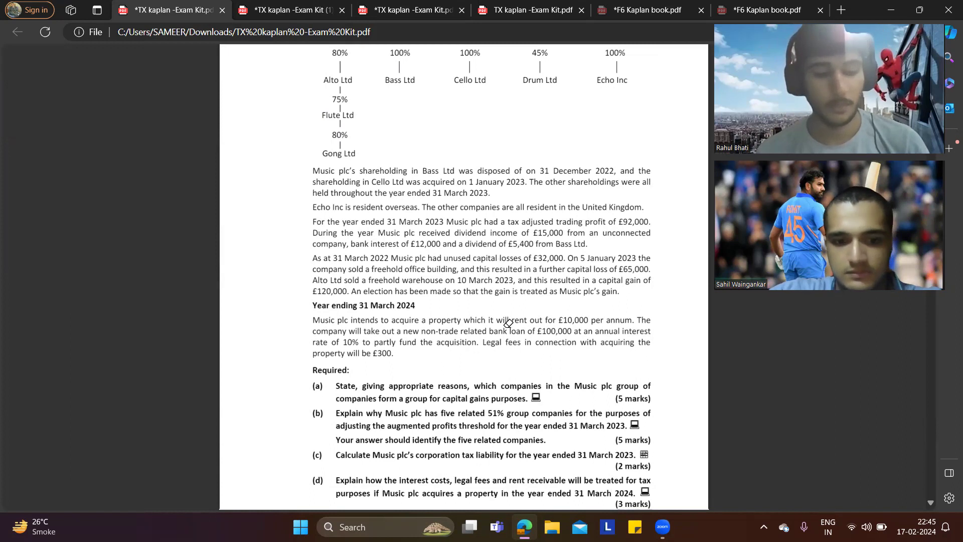
key(super+d)
click(407, 524)
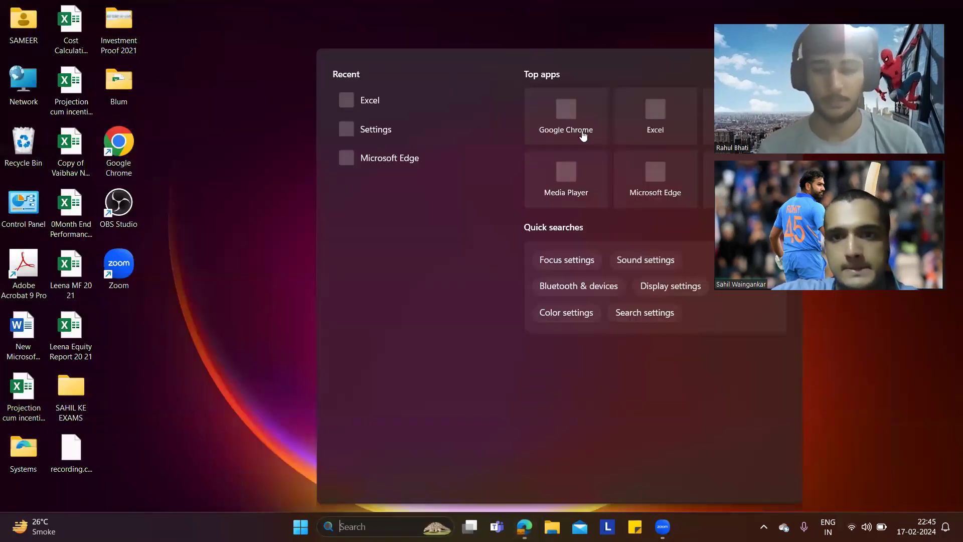
click(378, 101)
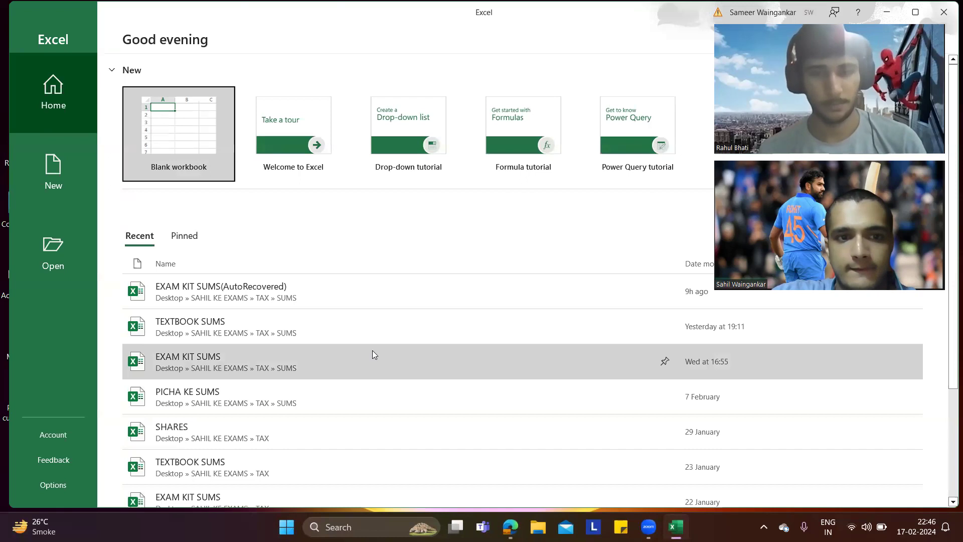
click(392, 281)
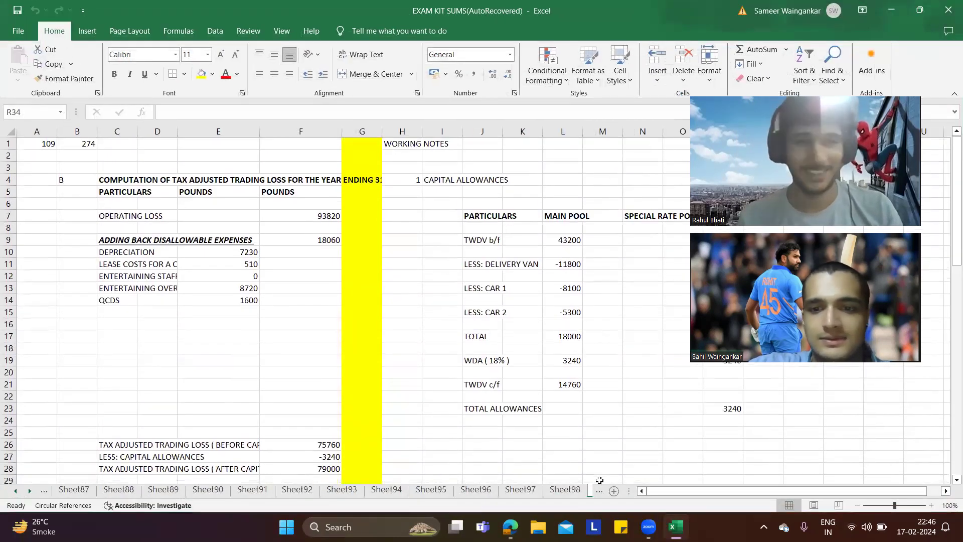
Add a new worksheet at the end of the workbook and enter 110 in cell A1
click(599, 490)
click(609, 491)
text(110)
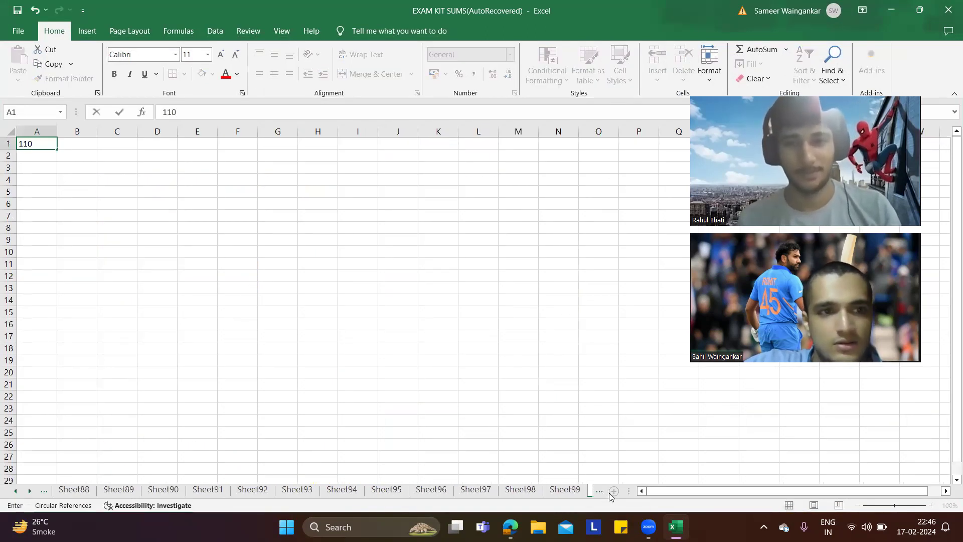
key(Return)
Enter the column headings PARTICULARS, POUNDS and POUNDS in cells C4 to E4
key(Down)
key(Right)
key(Right)
key(Down)
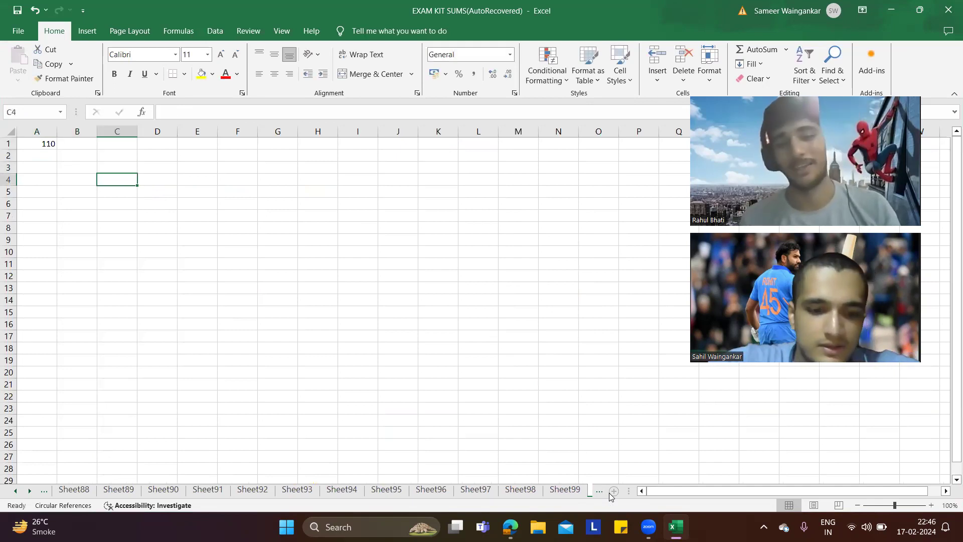
text(PARTICULARS)
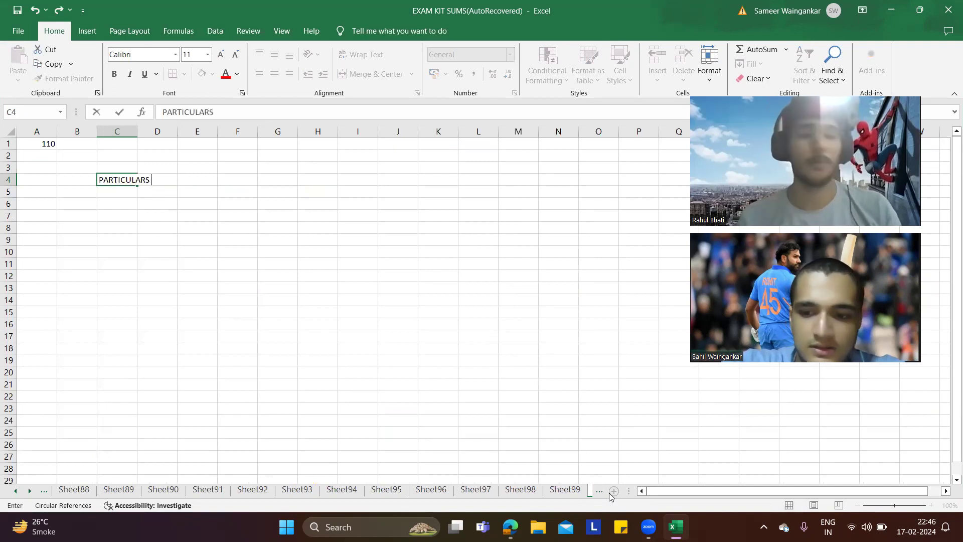
key(Tab)
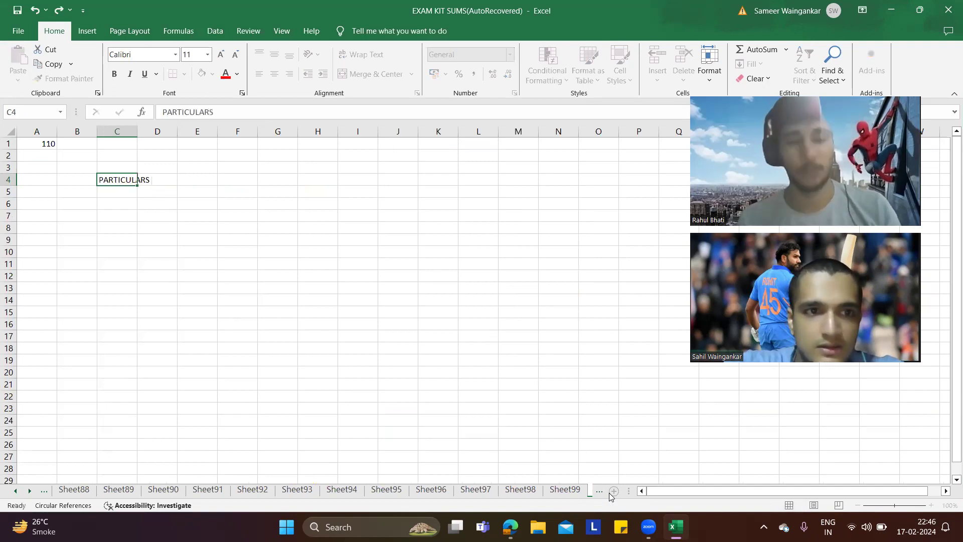
text(POUNS)
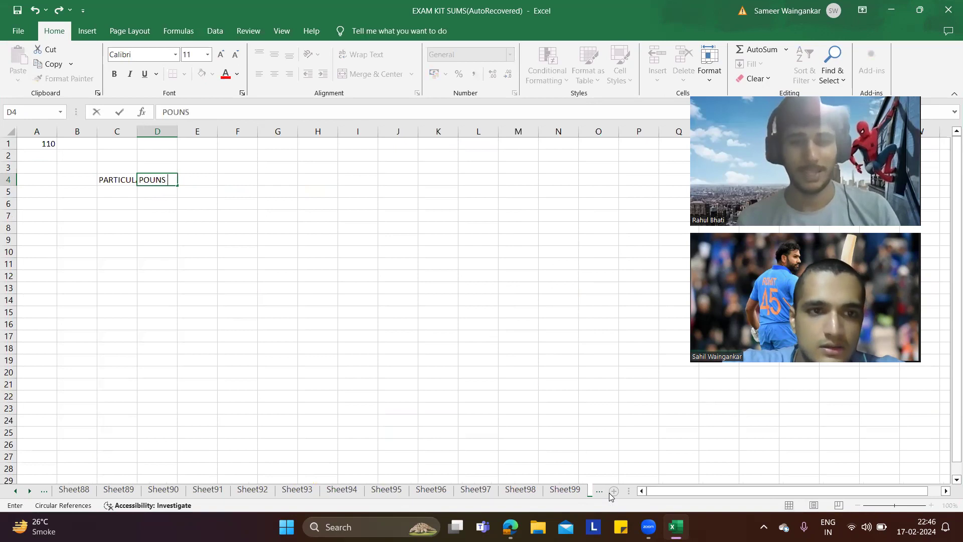
key(BackSpace)
key(BackSpace)
text(DS)
key(Tab)
text(POUNDS)
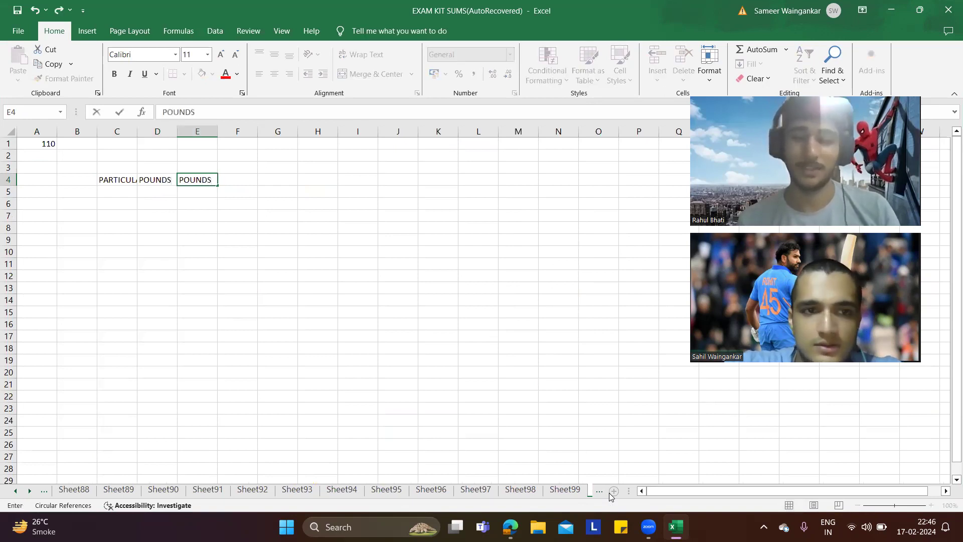
Fit column C's width to its contents and start the title in cell C3 with COMPUTATION OF
key(Up)
key(Left)
key(Left)
key(alt+Tab)
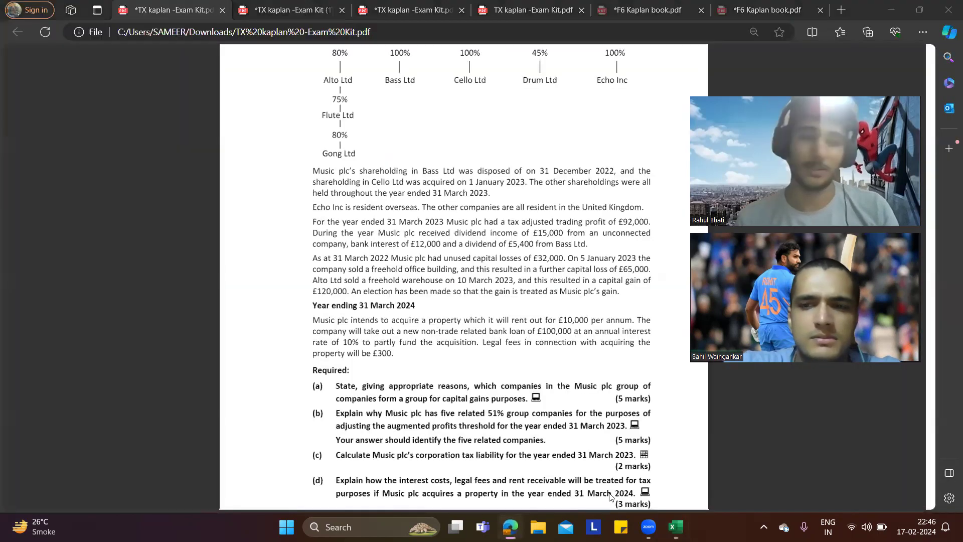
key(alt+Tab)
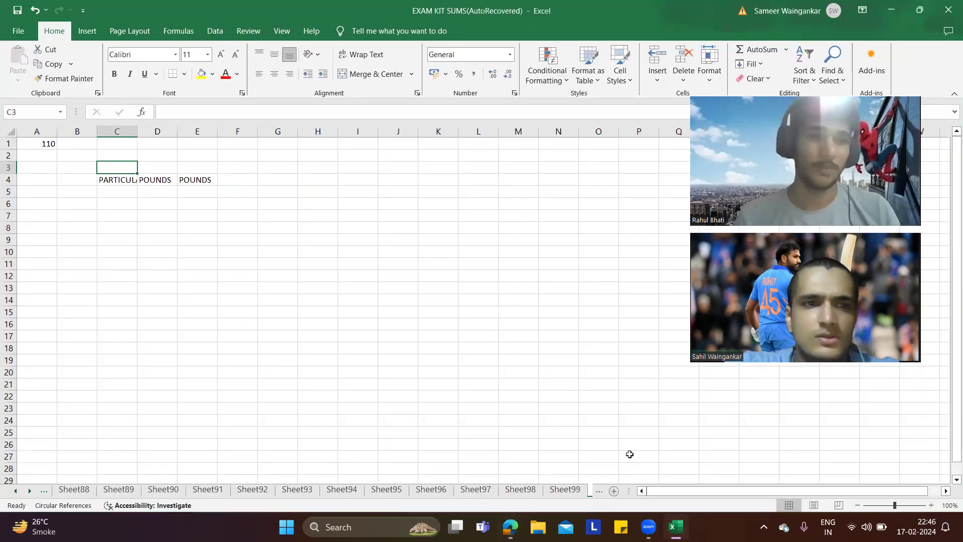
double_click(137, 135)
text(COMPUTATION OF)
key(alt)
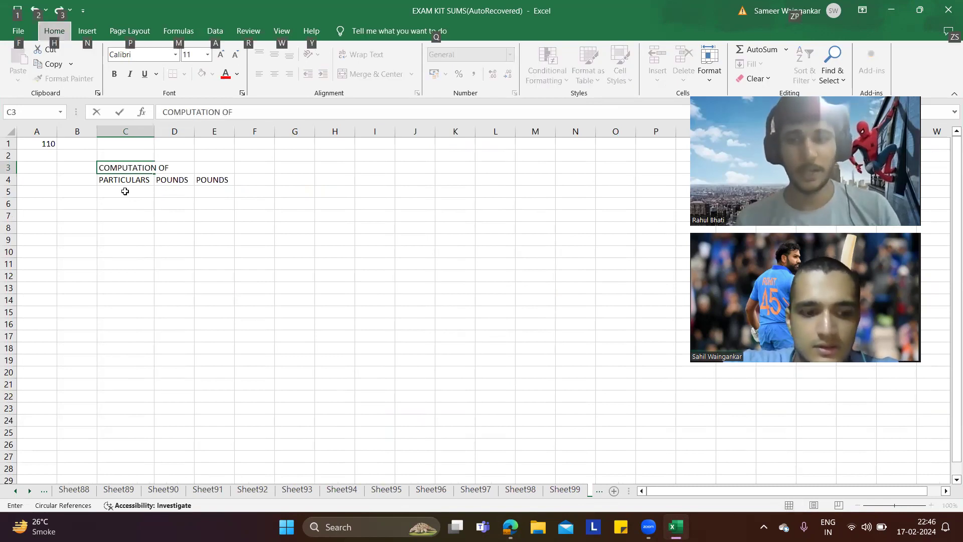
key(alt)
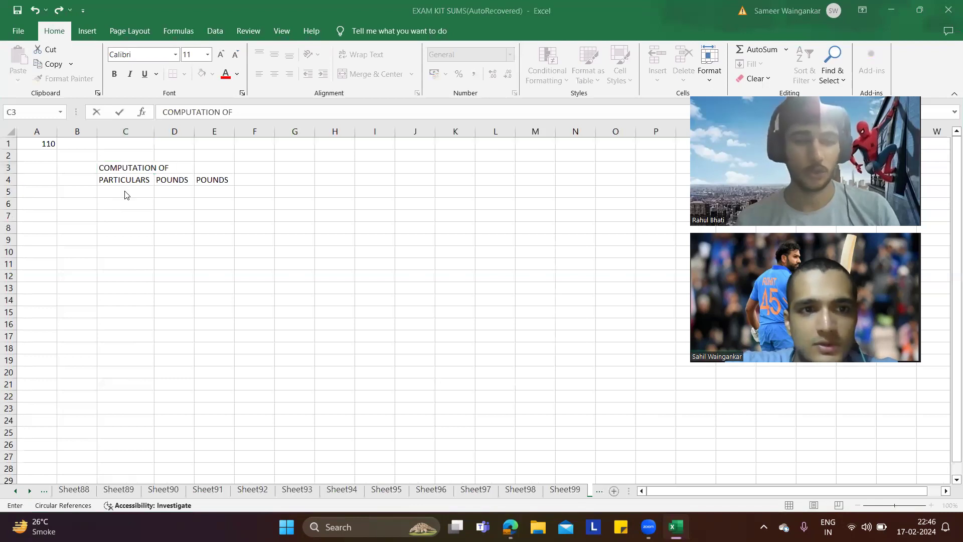
Check the requirements in the exam kit PDF and extend the C3 title with CORPORATION TAX LIABLITY
key(alt+Tab)
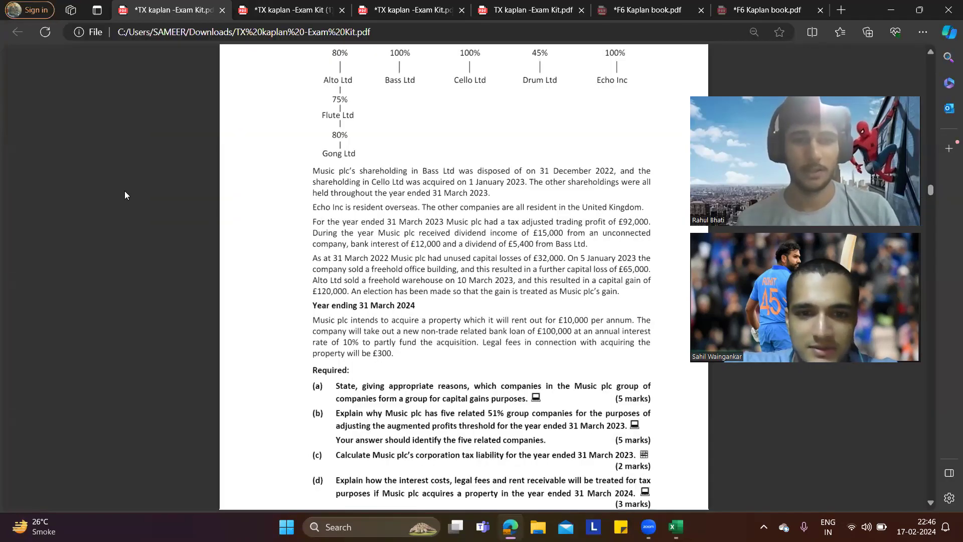
scroll(125, 192, up, 1)
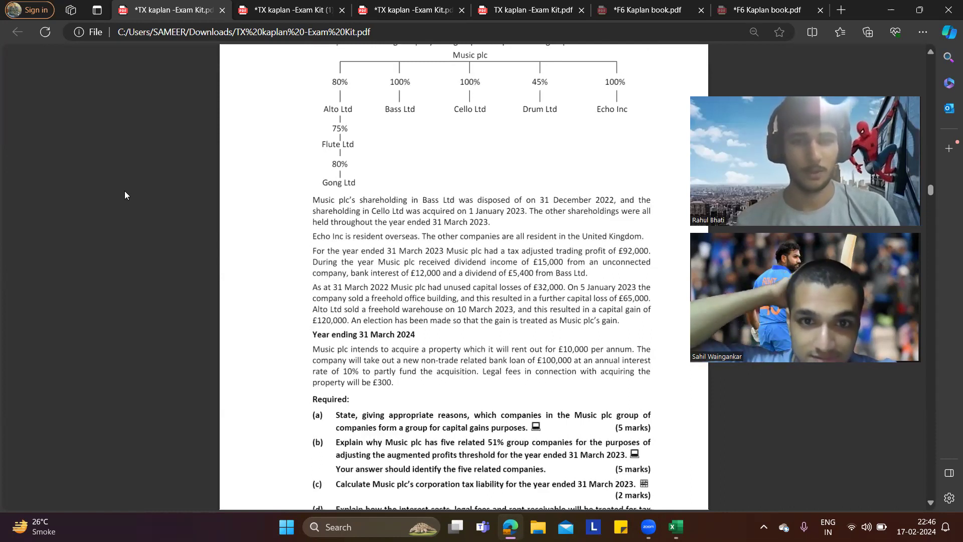
key(alt+Tab)
text(CORPORATION TAX LA)
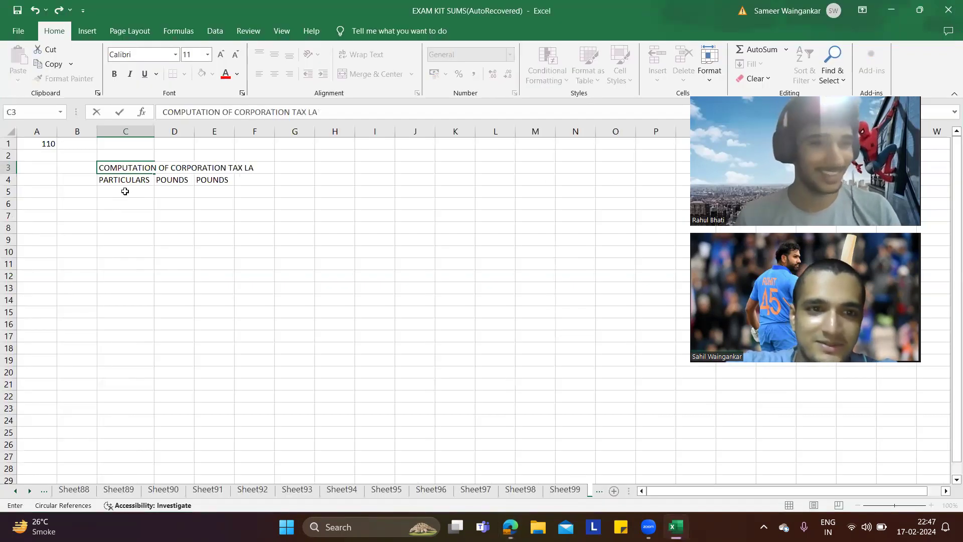
text(I)
key(BackSpace)
key(BackSpace)
text(I)
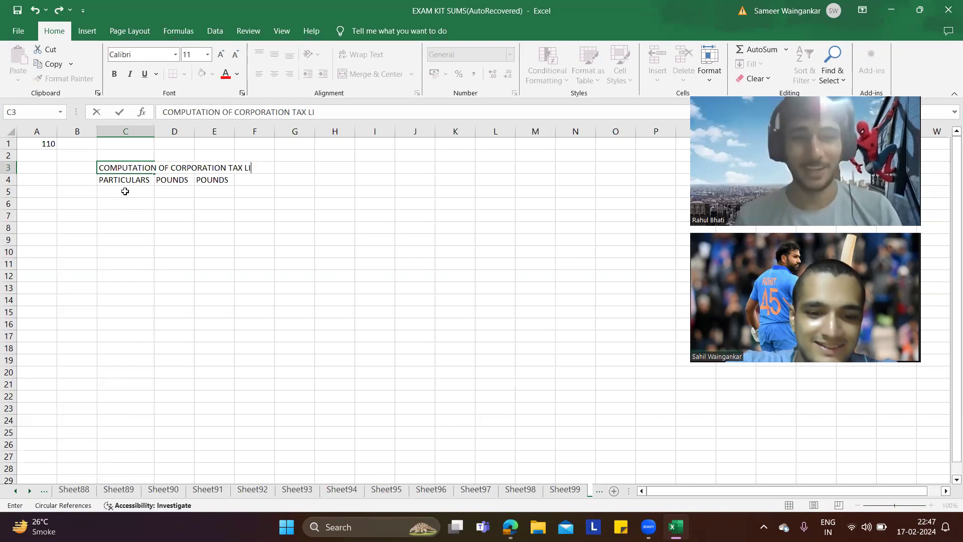
text(ABLITY)
key(alt)
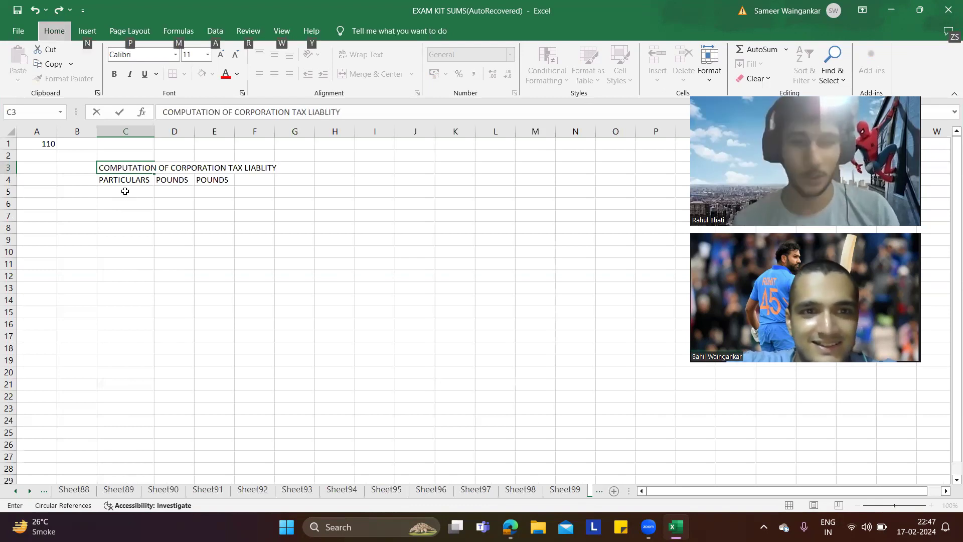
Complete the C3 title with FOR THE YEAR ENDED 31ST MARCH 2023, checking the period in the exam kit PDF
key(alt+Tab)
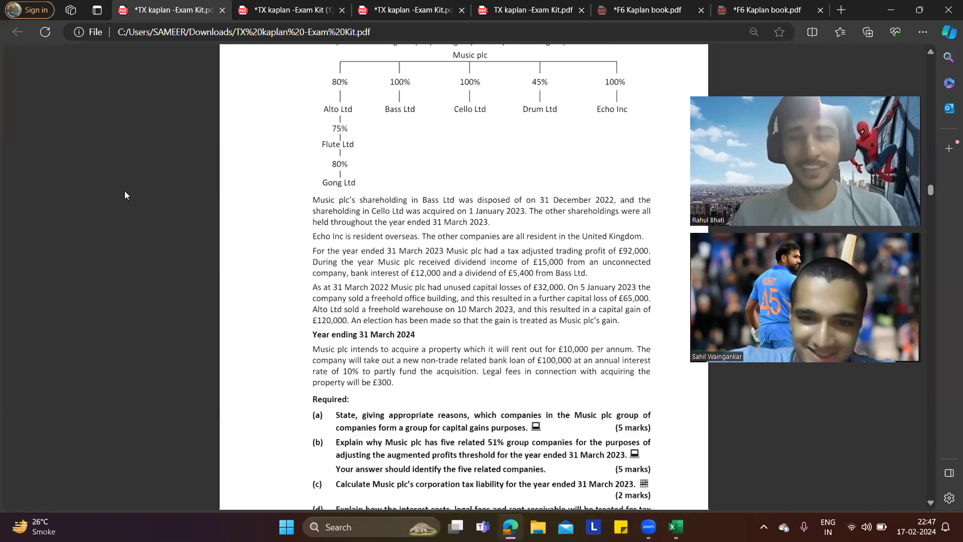
key(alt+Tab)
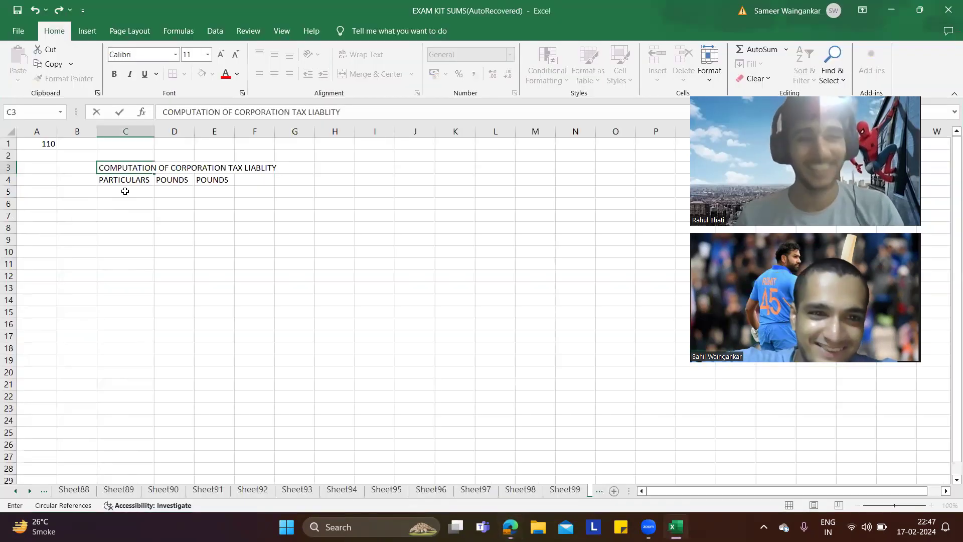
key(alt+Tab)
key(alt+Tab)
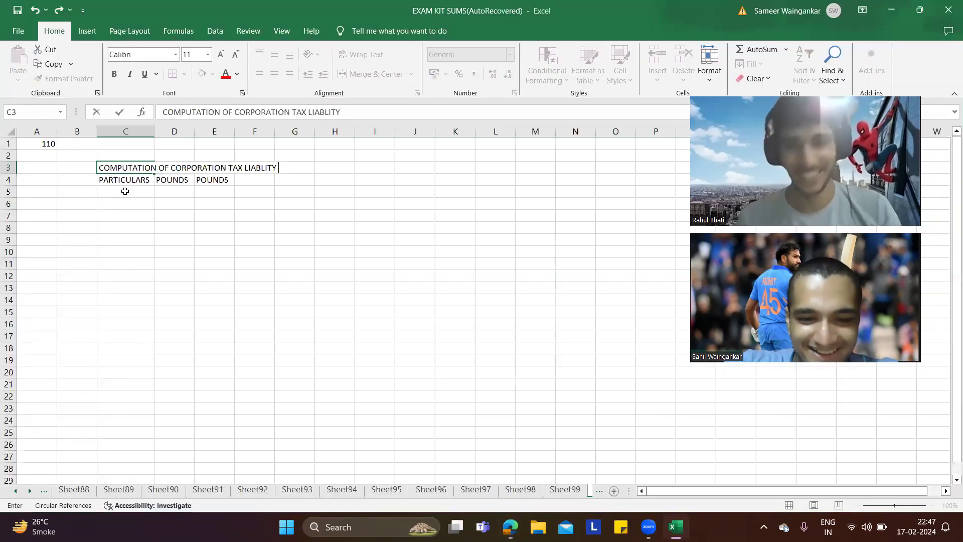
text(FOR THE YEAR)
key(Return)
key(alt+Tab)
key(alt+Tab)
text(ENDED)
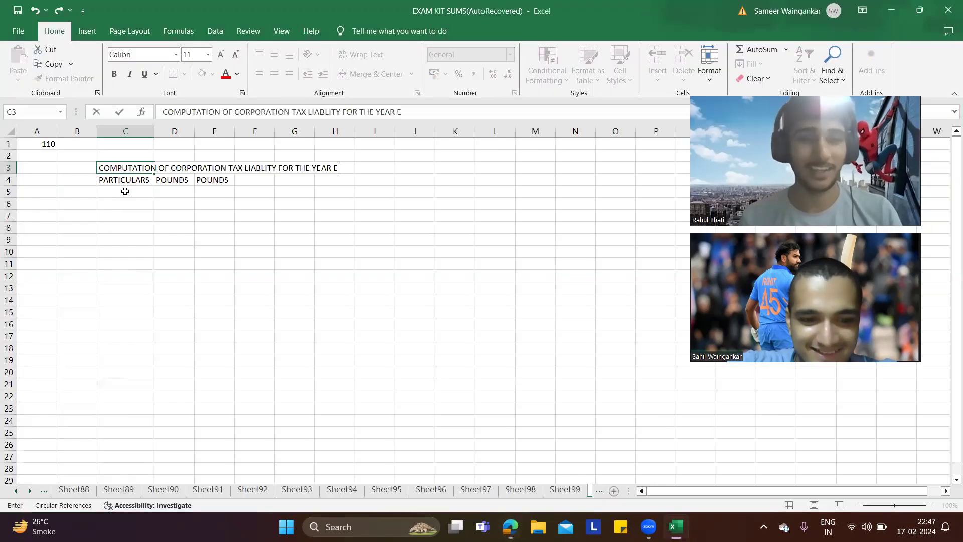
key(alt+Tab)
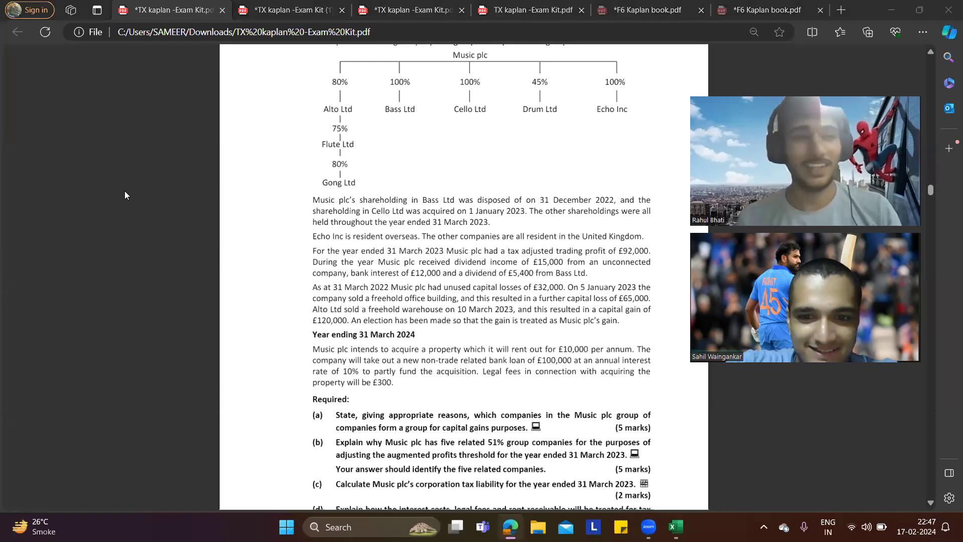
key(alt+Tab)
text(31ST MARCH)
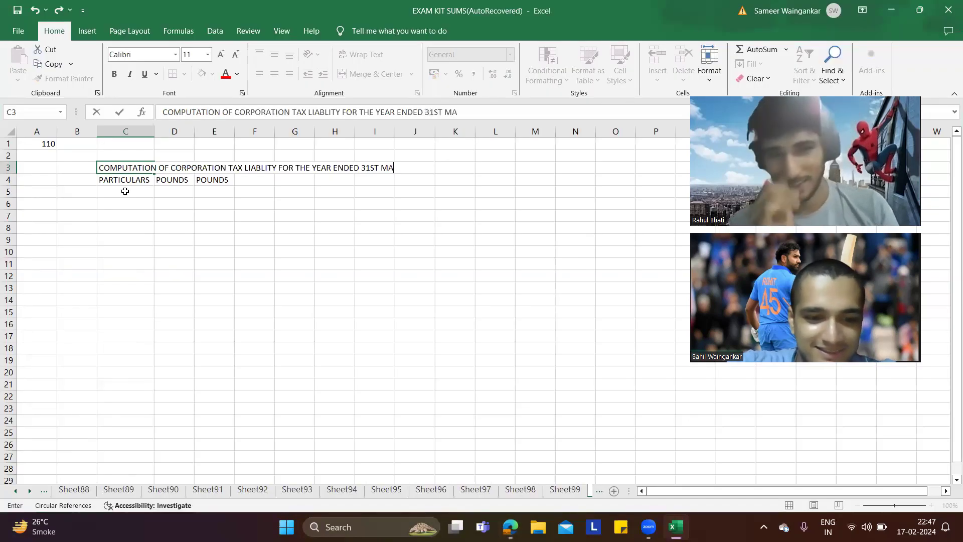
key(alt+Tab)
key(alt+Tab)
text(2023)
key(Return)
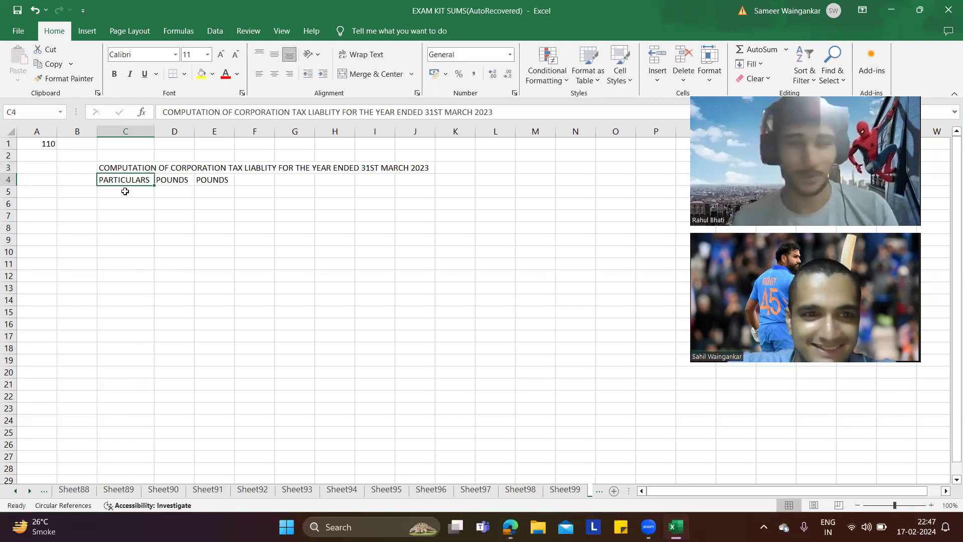
Make the title and the column headings in C3:E4 bold
key(Up)
key(shift+Down)
key(shift+Right)
key(shift+Right)
key(ctrl+b)
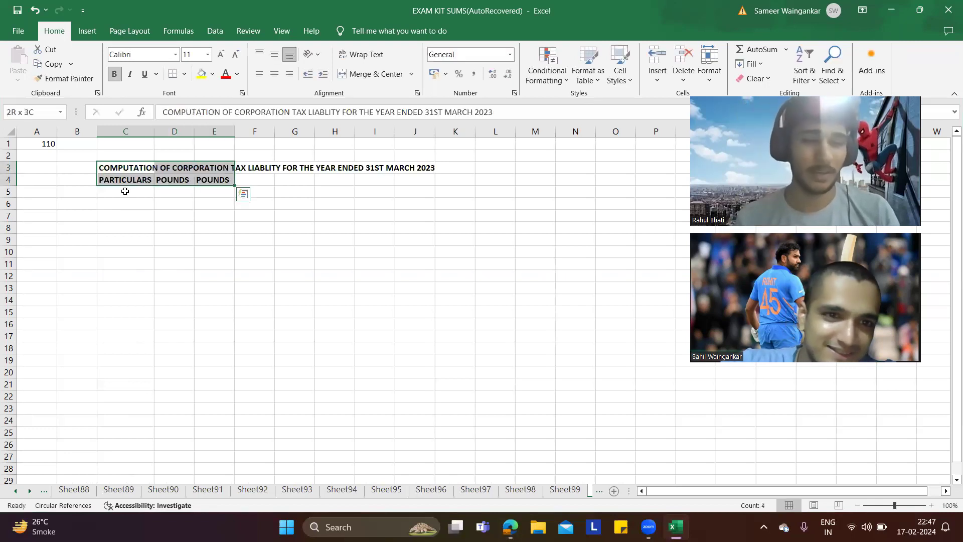
Fill the whole of column F with yellow and widen column C
click(265, 140)
click(262, 132)
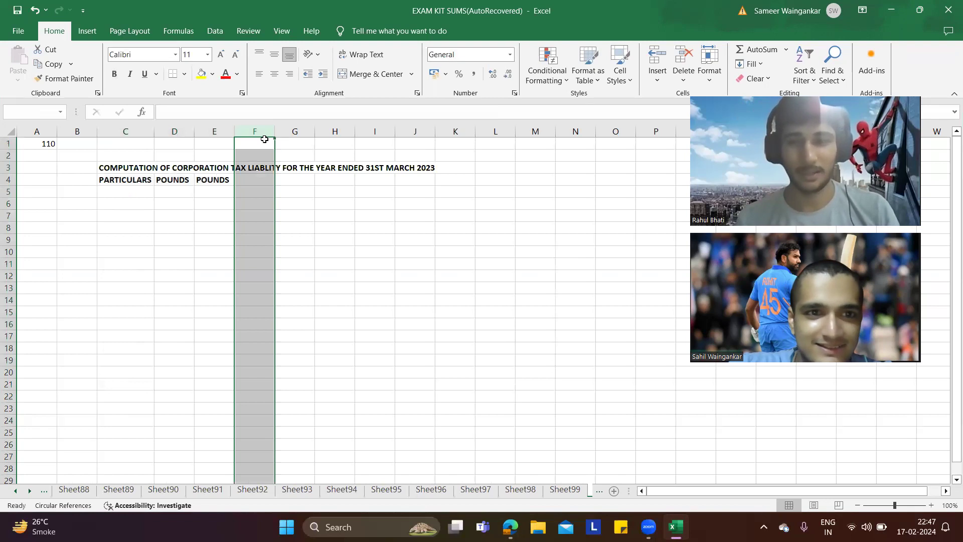
click(201, 74)
click(191, 194)
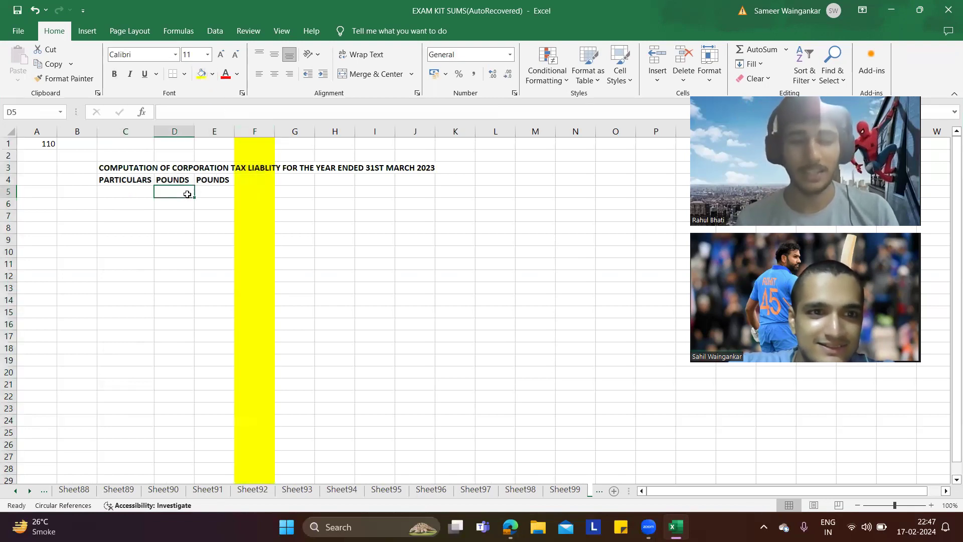
drag(154, 131, 188, 130)
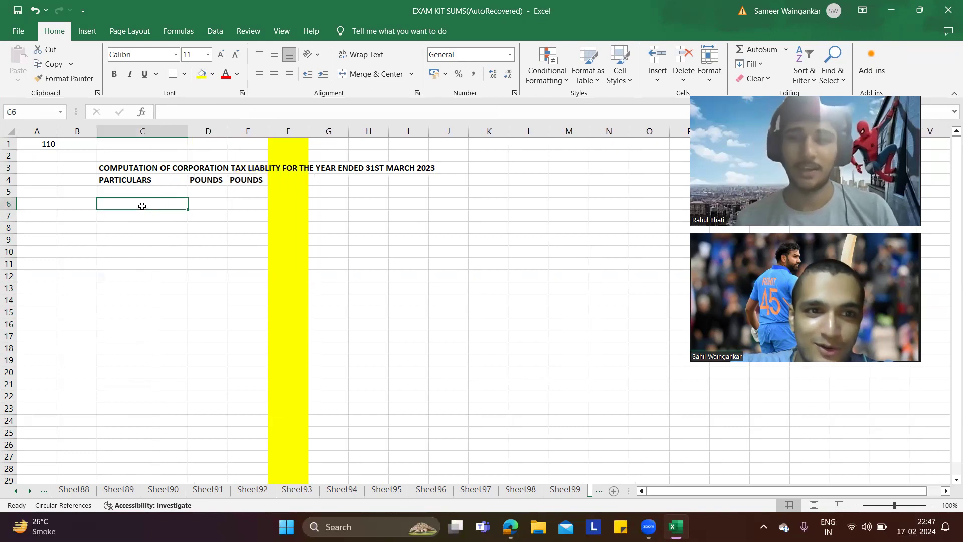
Check the profit description in the exam kit PDF and label C6 TAX ADJUSTED TRADING PROFITS in the Excel computation
key(alt+Tab)
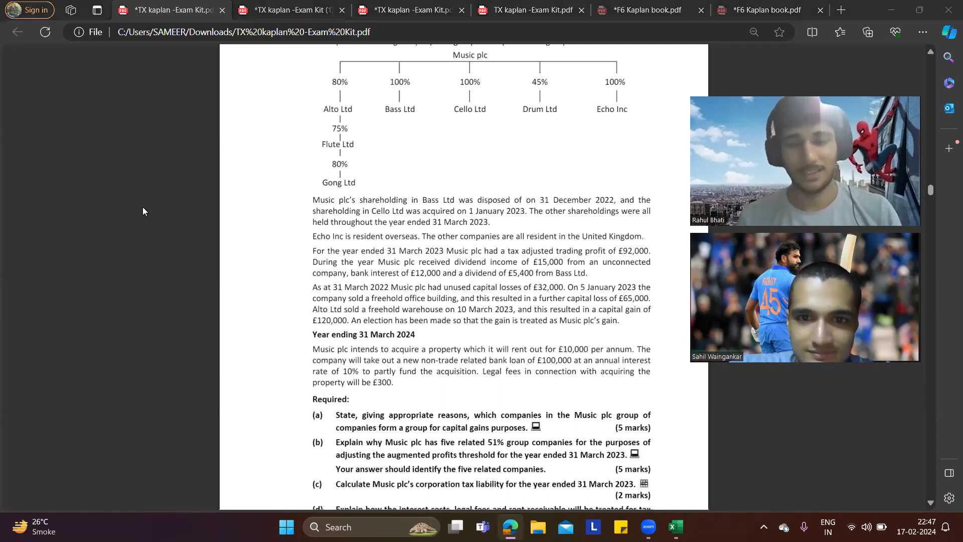
key(alt+Tab)
text(TAX)
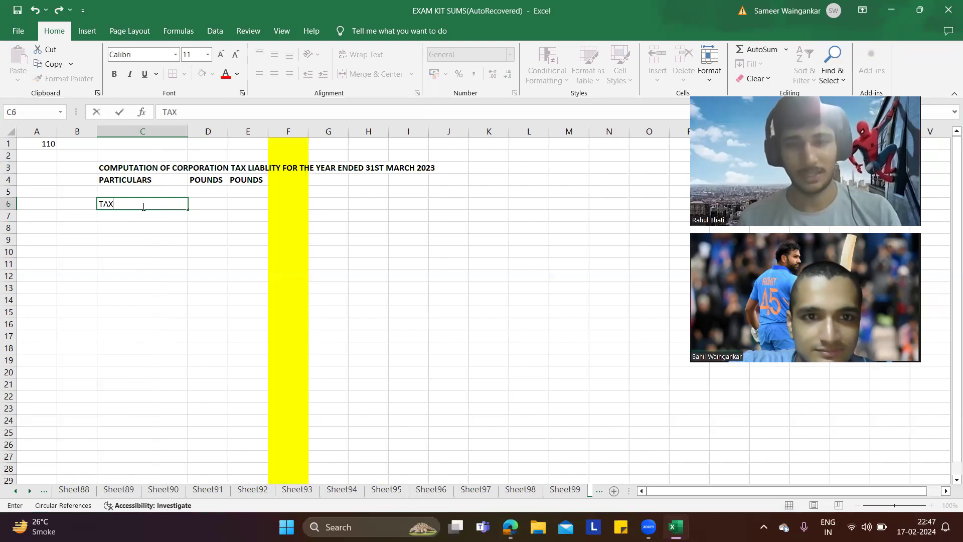
text( ADJUSTE)
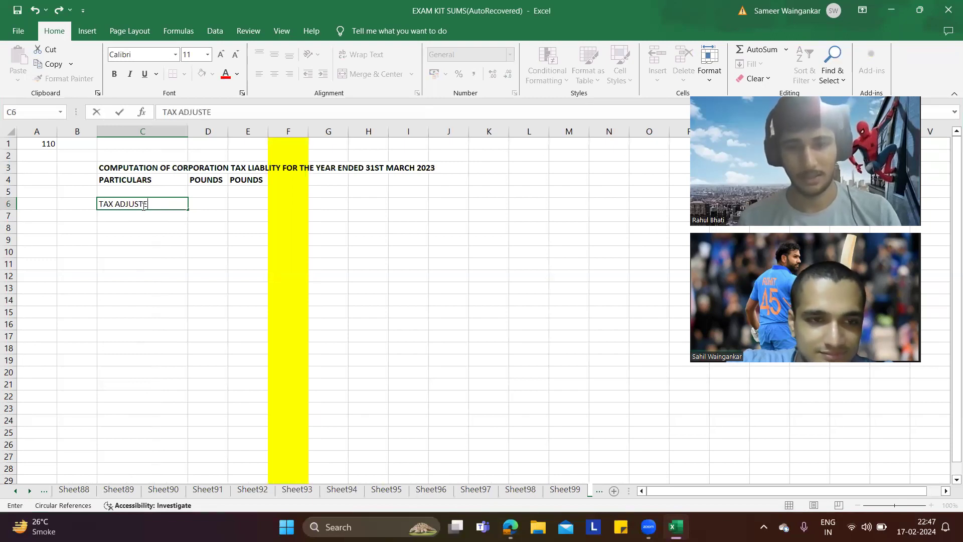
text(D TRADING PROFITS)
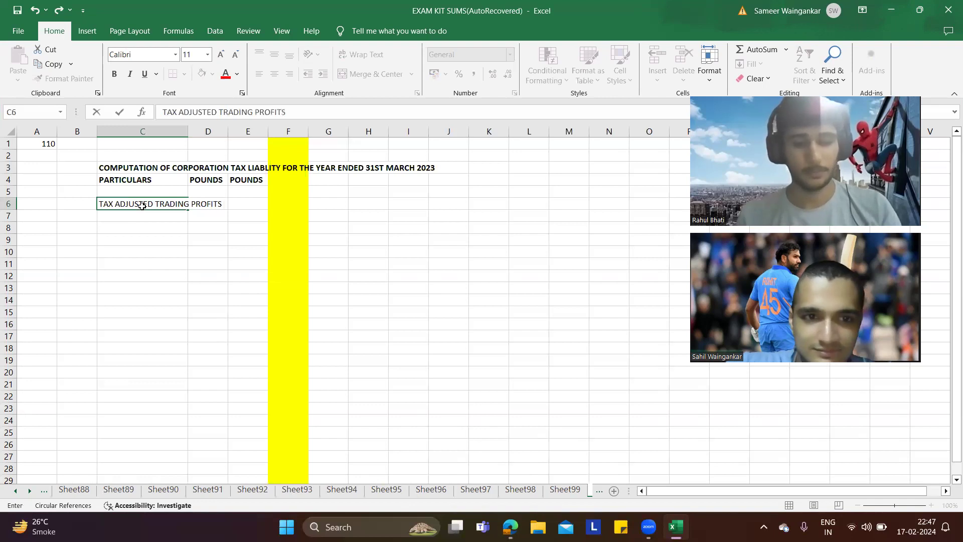
Enter 92000 in E6 as the tax adjusted trading profits, checking the figure in the exam kit PDF
key(Tab)
key(Tab)
key(alt+Tab)
key(alt+Tab)
key(alt+Tab)
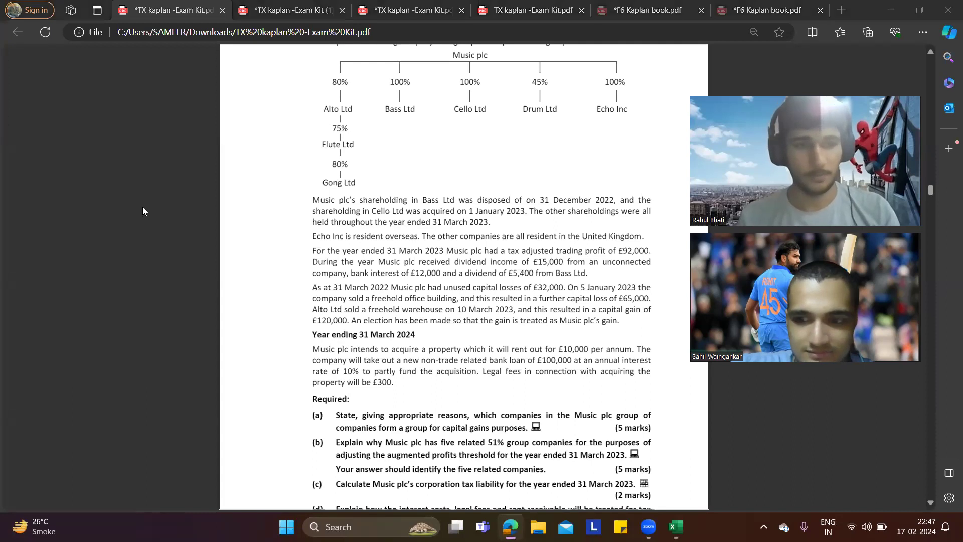
key(alt+Tab)
text(92000)
key(Return)
key(Return)
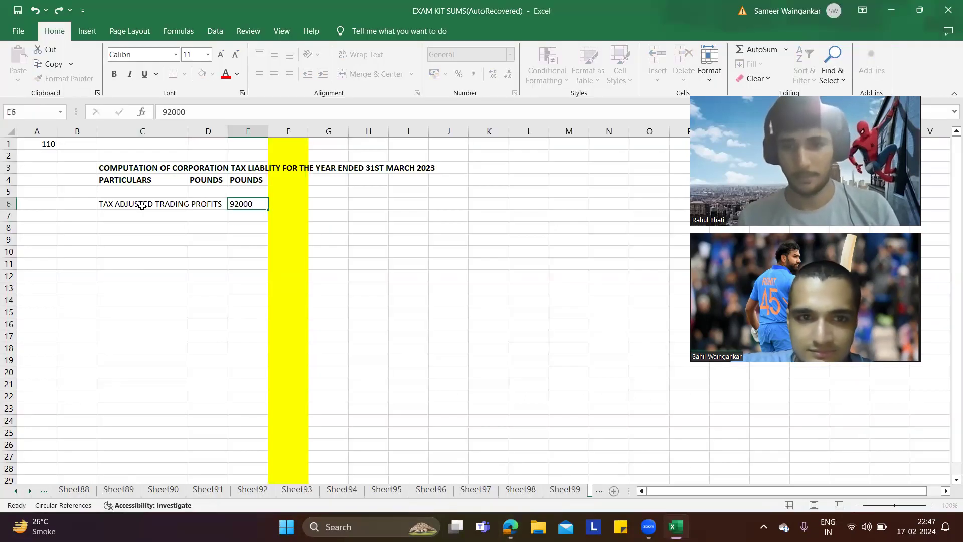
Add a DIVIDEND INCOME line in C8 with 0 in E8, checking the income items in the exam kit PDF
key(Left)
key(Left)
key(alt+Tab)
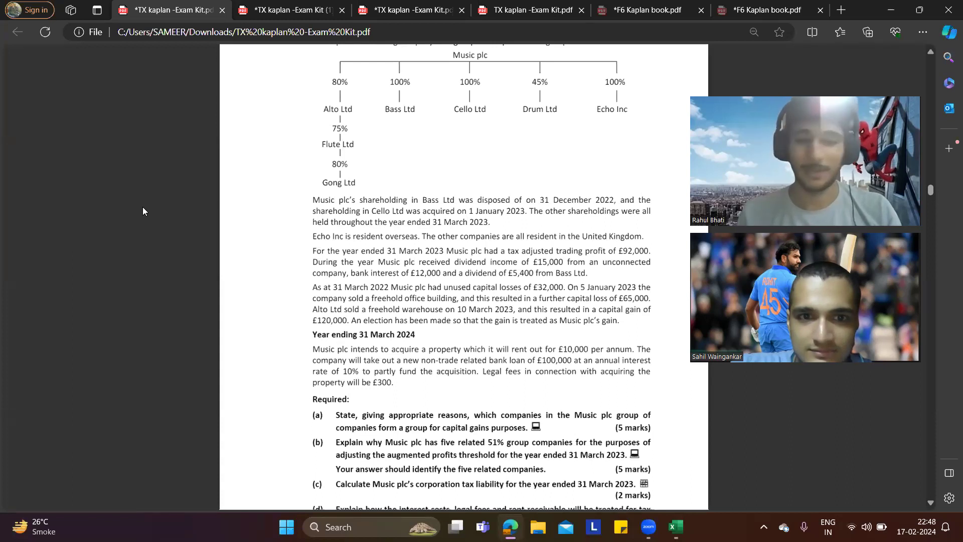
key(alt+Tab)
text(DIVIDEND INCOME)
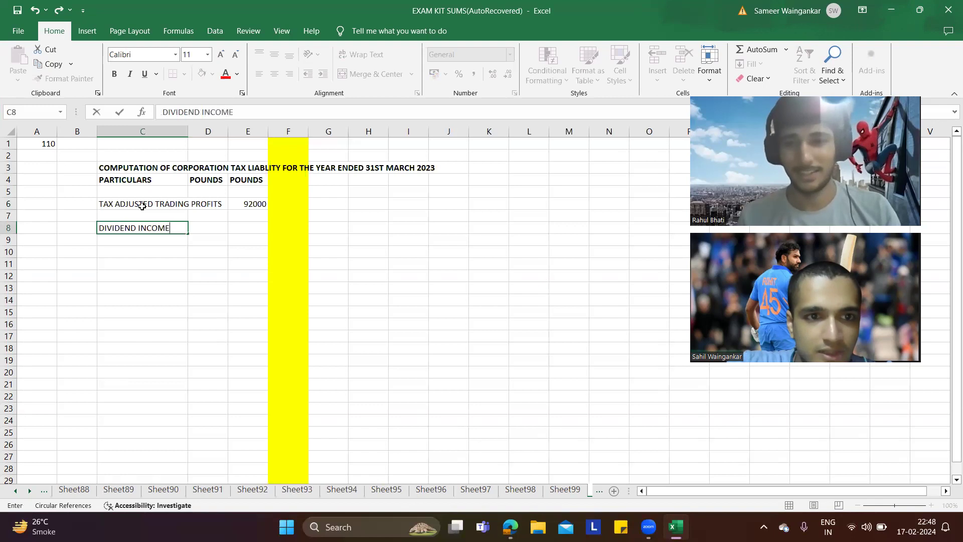
key(Tab)
key(Tab)
text(0)
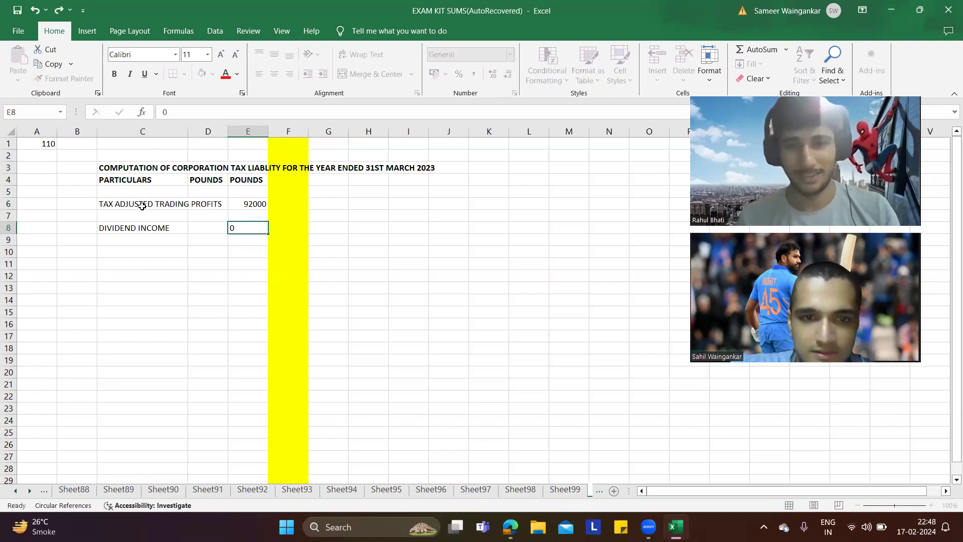
key(Return)
Label C9 BANK INTEREST and C10 DIVIDEND FROM BASS LTD, following the income items in the exam kit PDF
key(Tab)
key(alt+Tab)
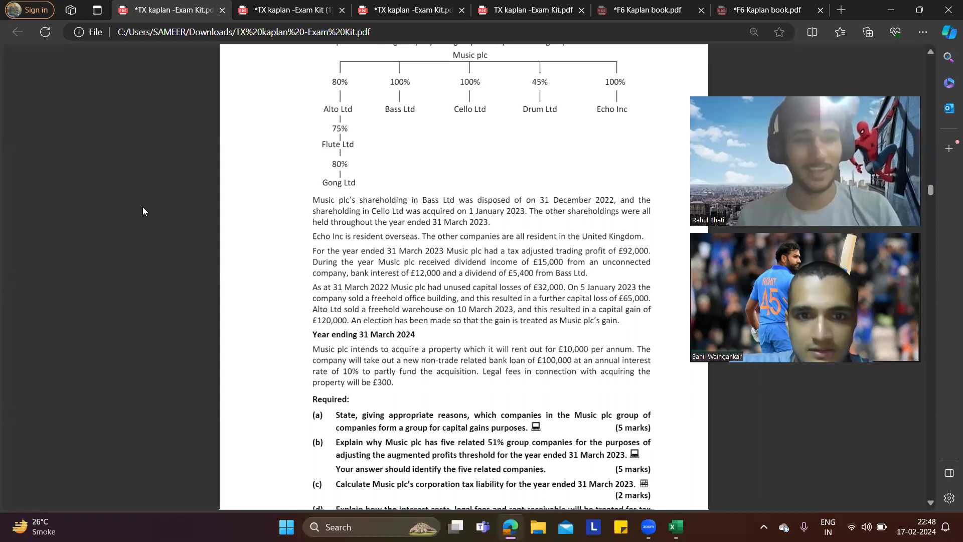
key(alt+Tab)
text(BANK INTEREST)
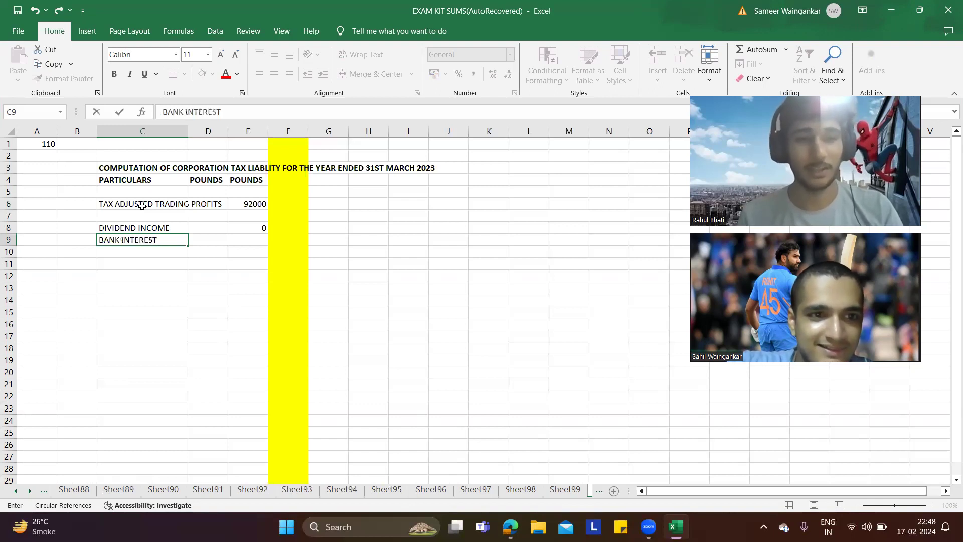
key(alt+Tab)
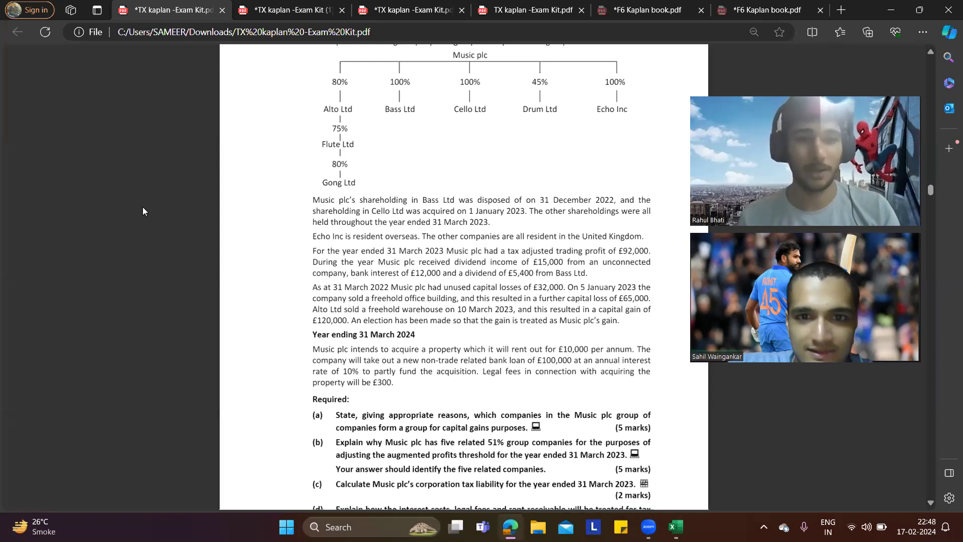
key(alt+Tab)
key(Return)
text(DIVIDEND FRO)
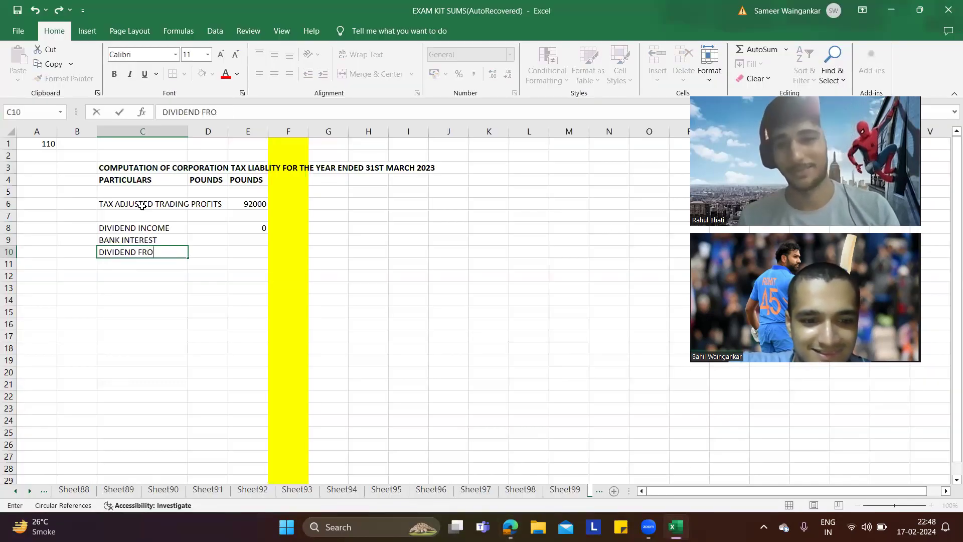
key(alt+Tab)
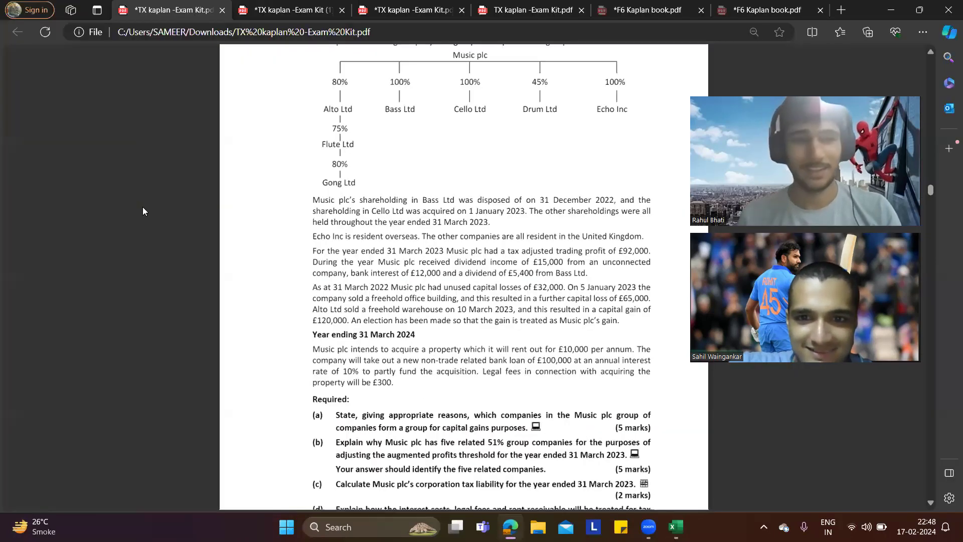
key(alt+Tab)
text(M BASS LT)
text(D)
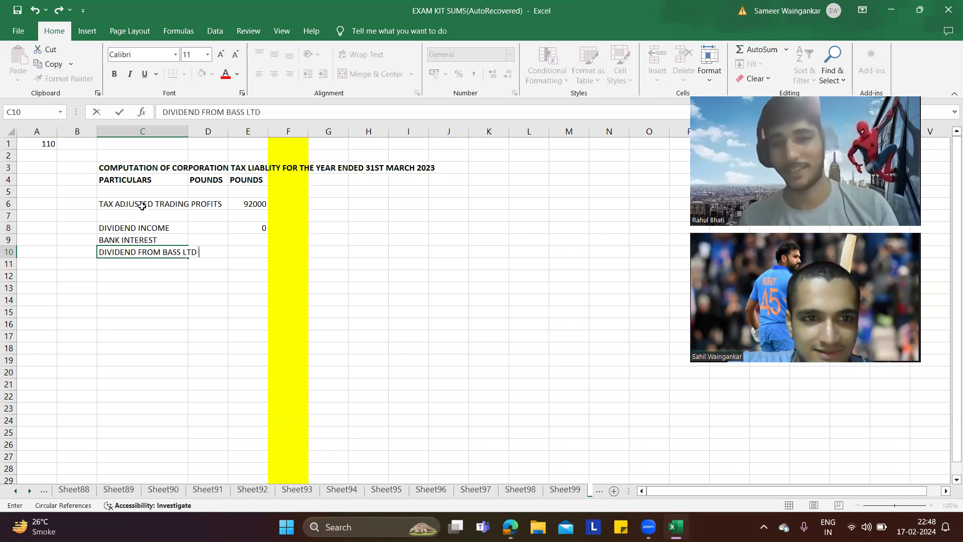
Enter 12000 in E9 for the bank interest, checking the amount in the exam kit PDF
key(Up)
key(Right)
key(Right)
key(alt+Tab)
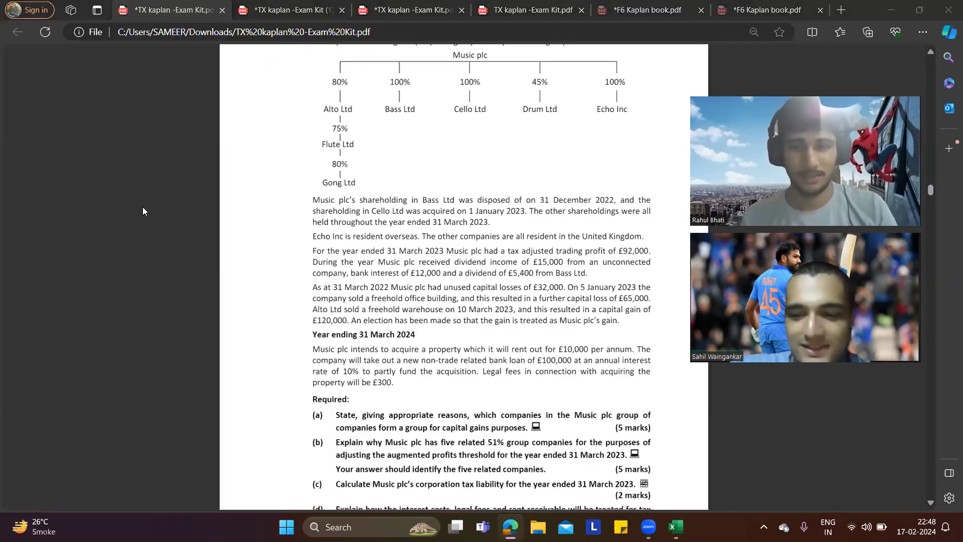
key(alt+Tab)
text(12000)
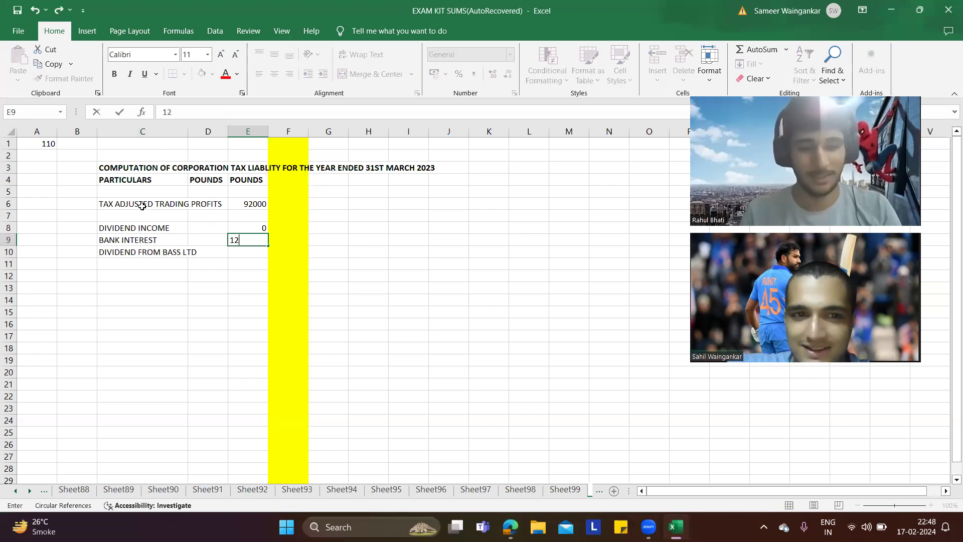
key(Return)
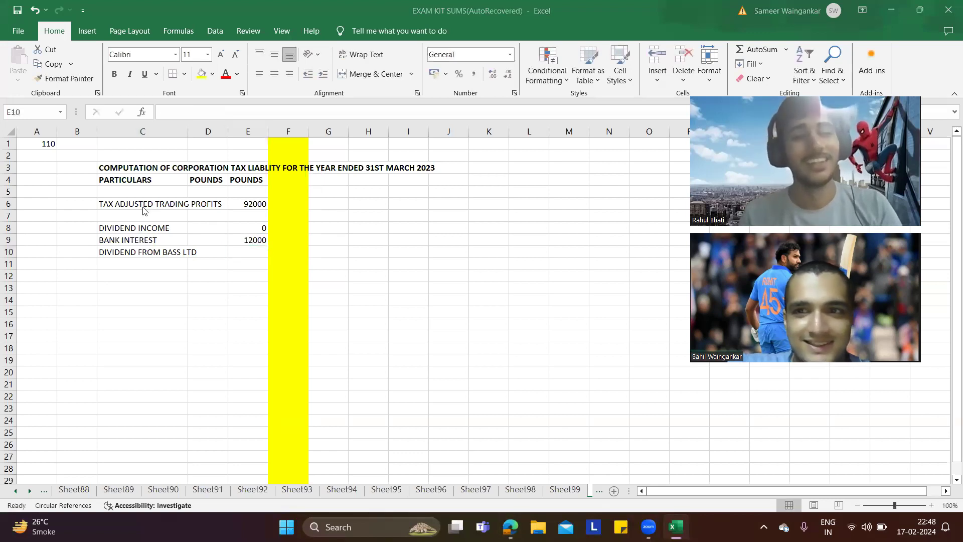
Enter 0 in E10 for the dividend from Bass Ltd, referring to the exam kit PDF
key(alt+Tab)
key(alt+Tab)
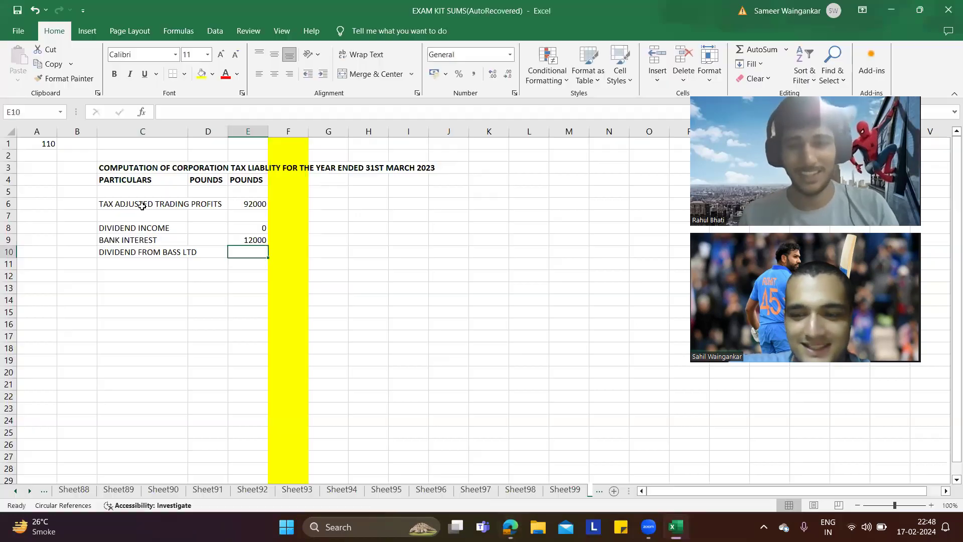
key(Up)
key(Up)
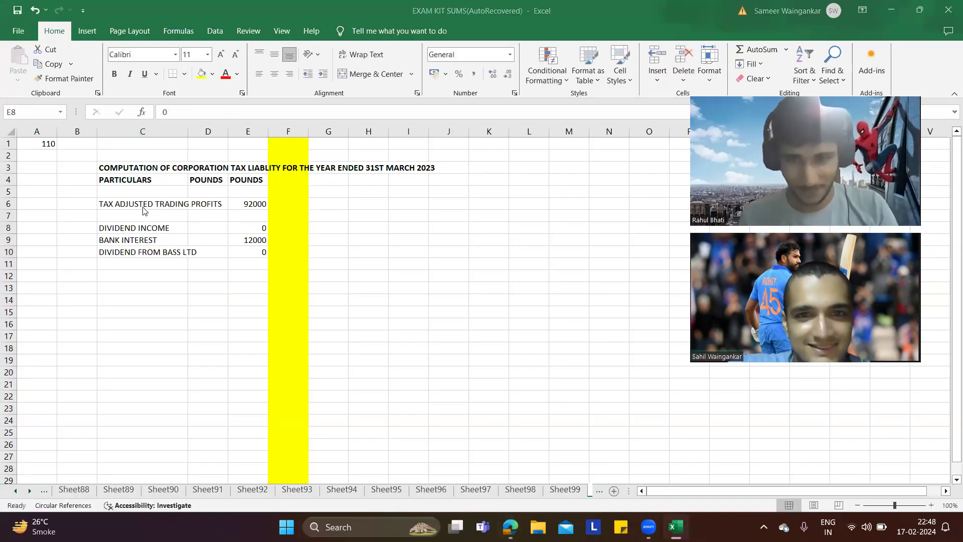
Review the question's figures and requirements in the exam kit PDF and label C12 TOTAL in the workbook
key(alt+Tab)
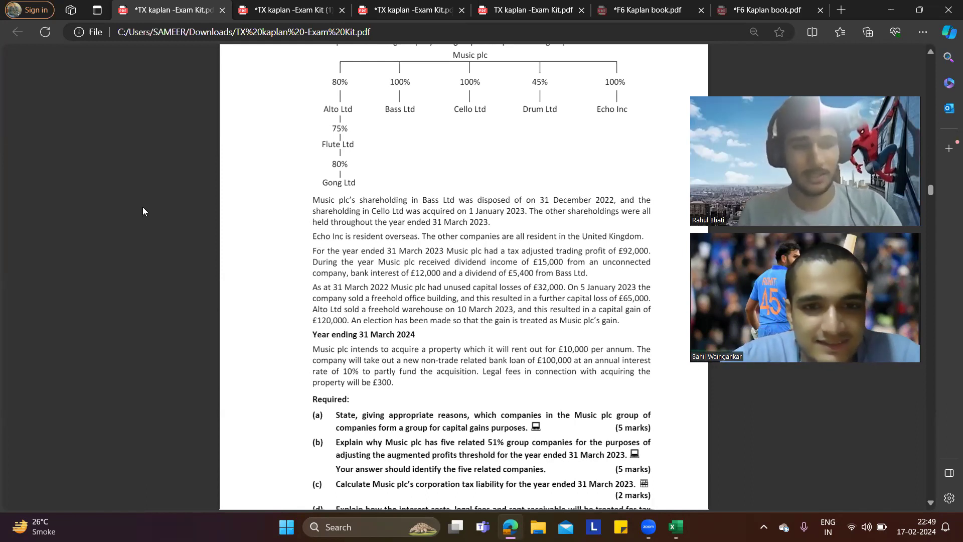
scroll(143, 207, down, 3)
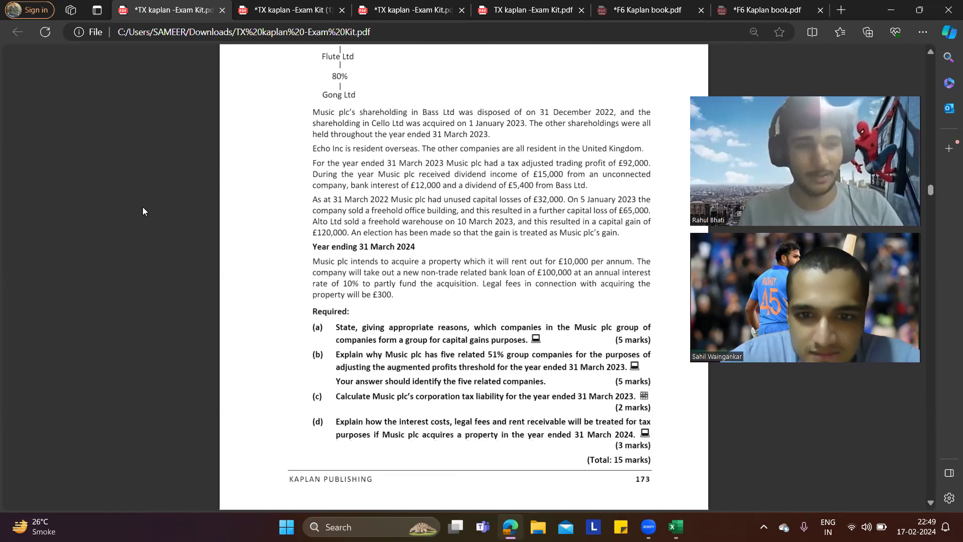
scroll(143, 207, up, 3)
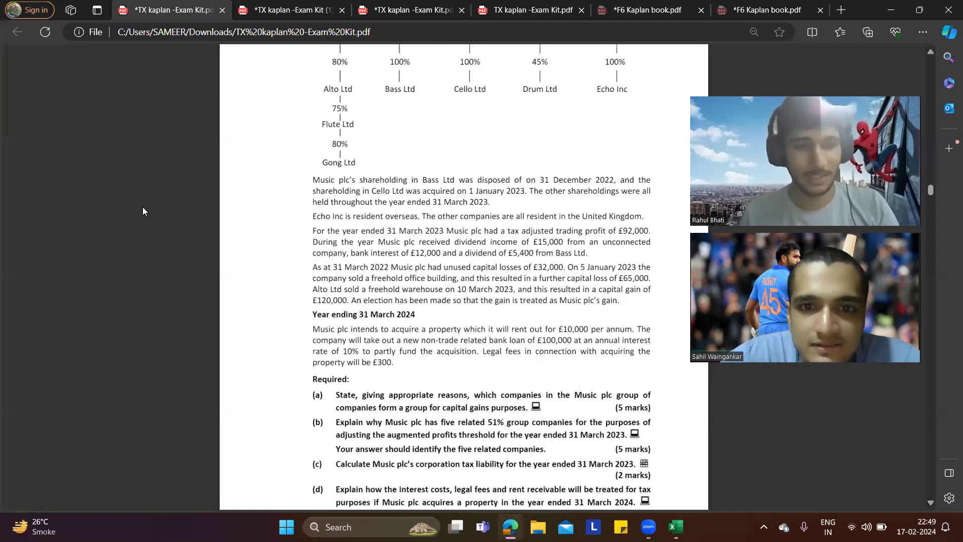
key(alt+Tab)
click(132, 273)
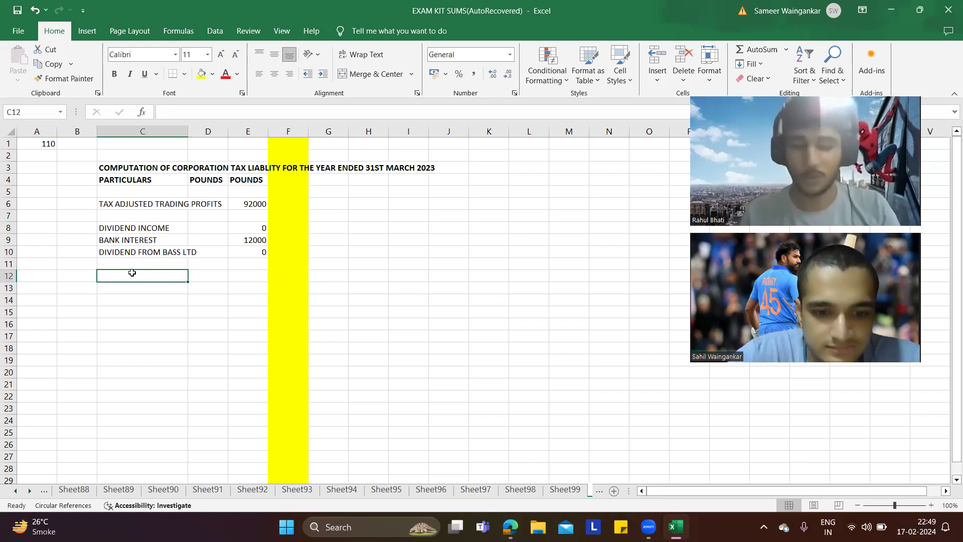
text(TOTAL)
key(Tab)
key(Tab)
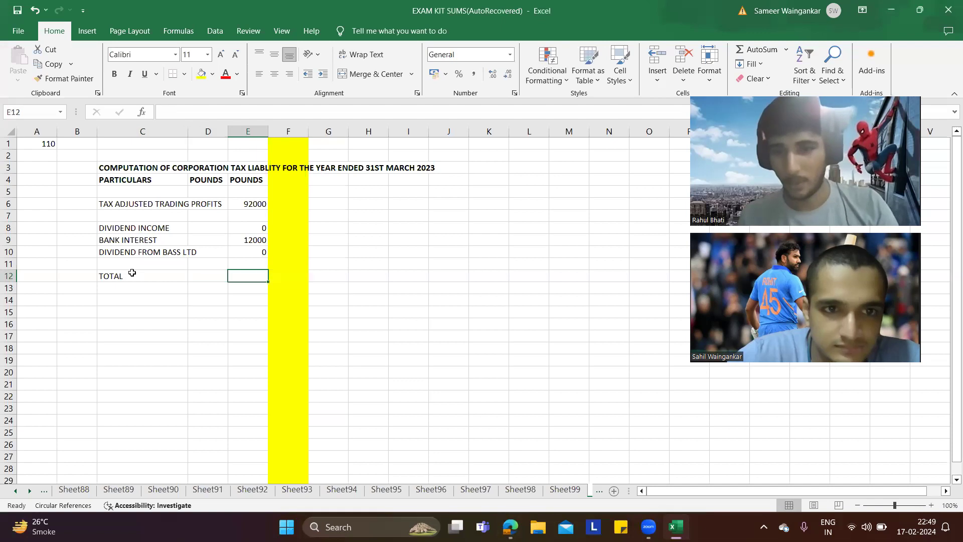
Total the profit and income lines in E12 with the formula =E6+E8+E9+E10
text(=)
key(Up)
key(Up)
key(Up)
key(Up)
key(Up)
key(Up)
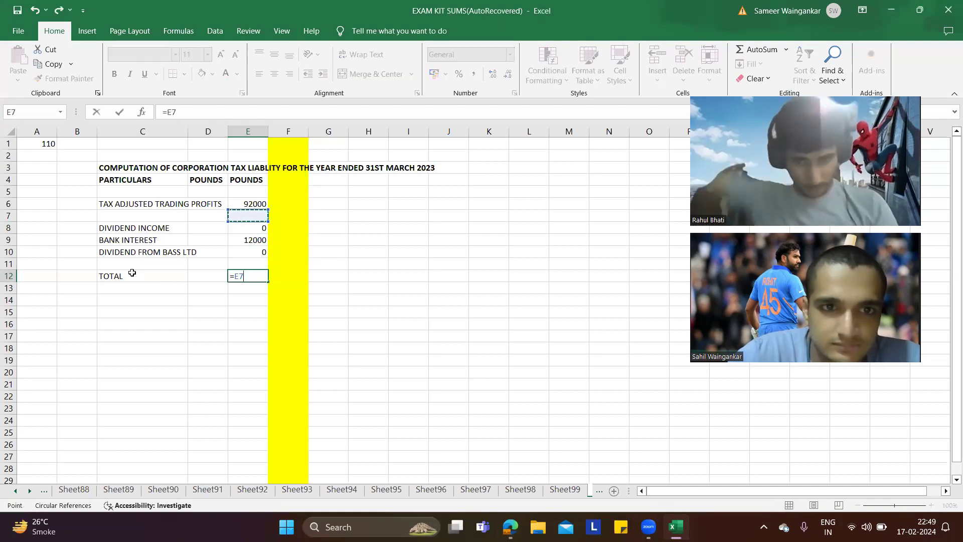
text(+)
key(Up)
key(Up)
key(Up)
key(Up)
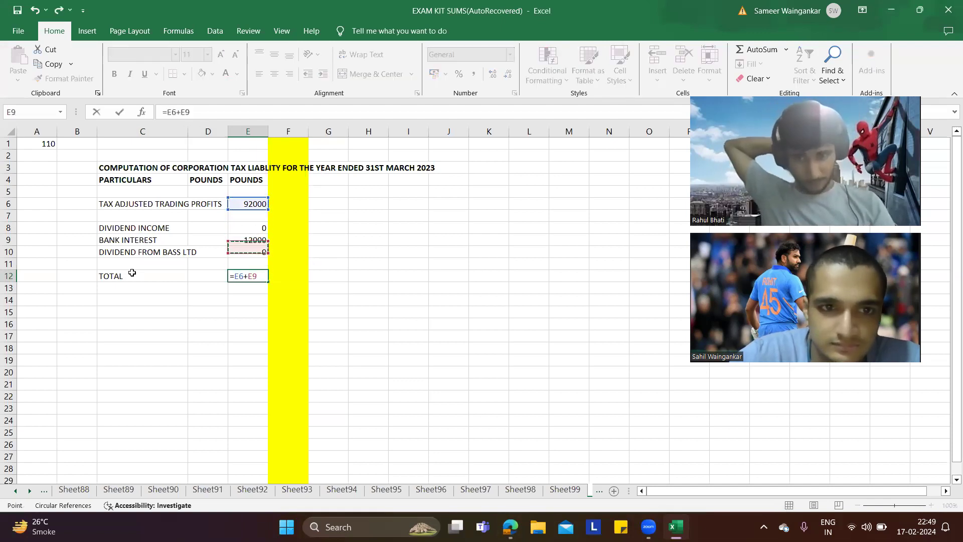
text(+)
key(Up)
key(Up)
key(Up)
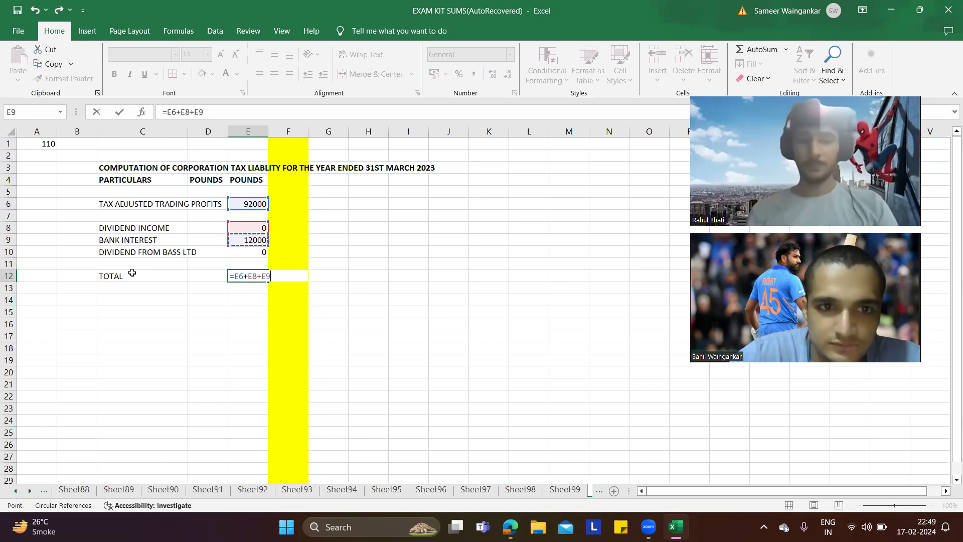
text(+)
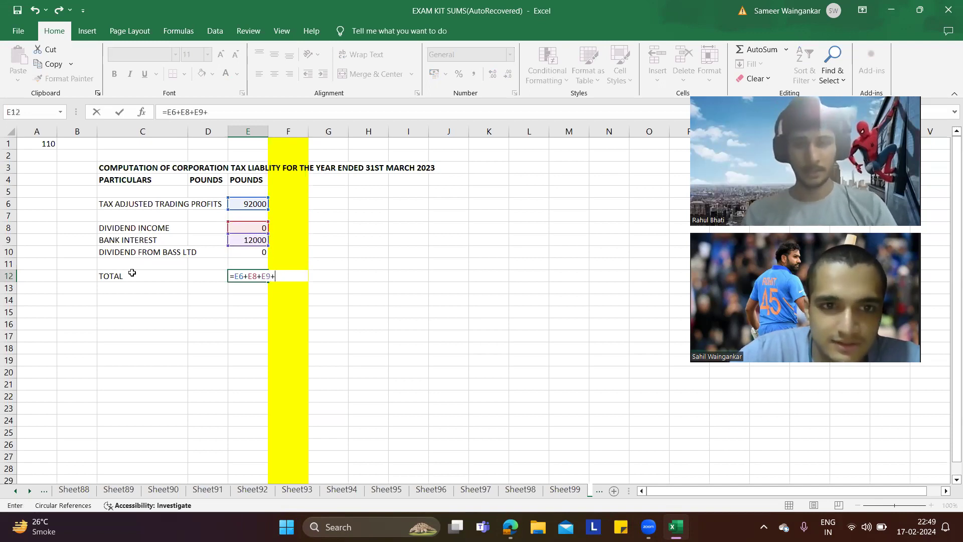
key(Up)
key(Up)
key(Return)
Label C14 CORPORATION TAX LIABILITY
key(Down)
key(Left)
key(Left)
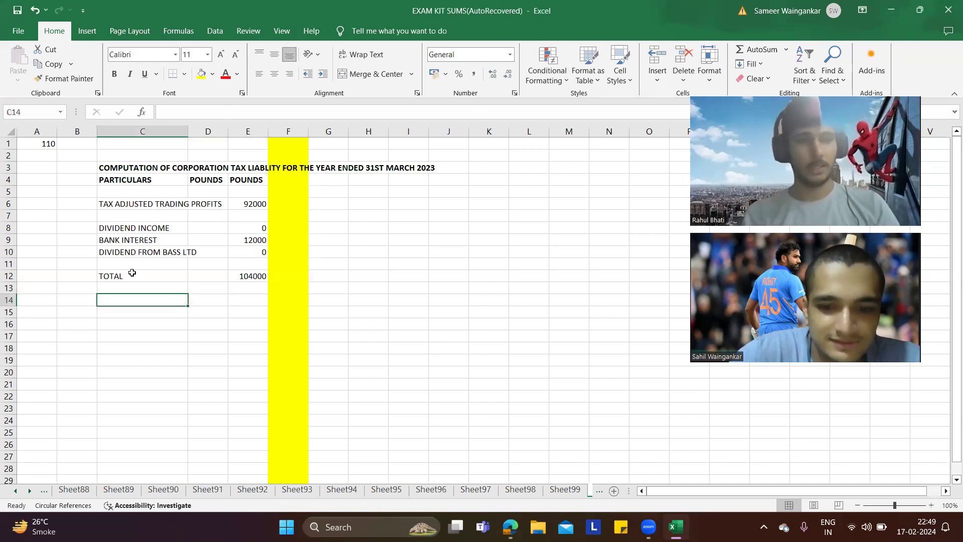
text(CORPORATION TAX LI)
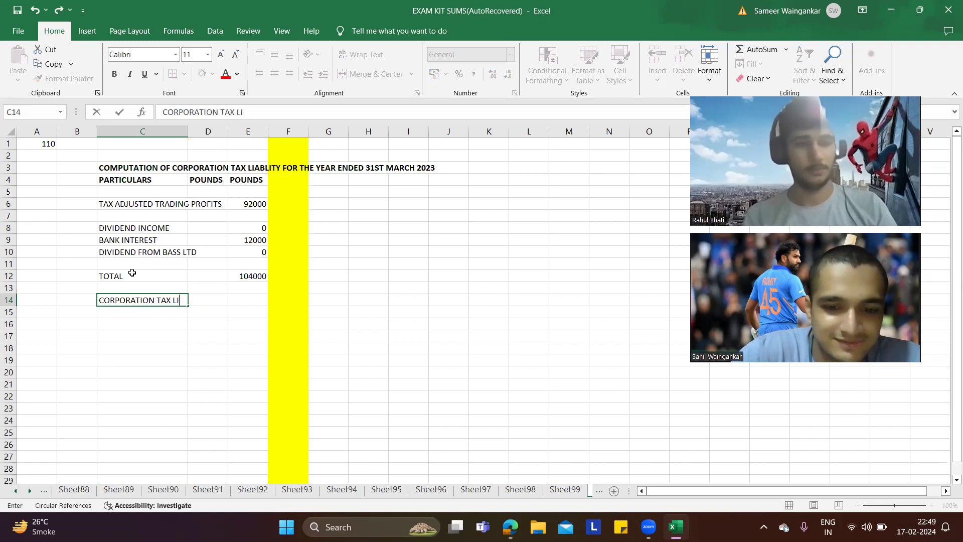
text(ABIIT)
key(BackSpace)
key(BackSpace)
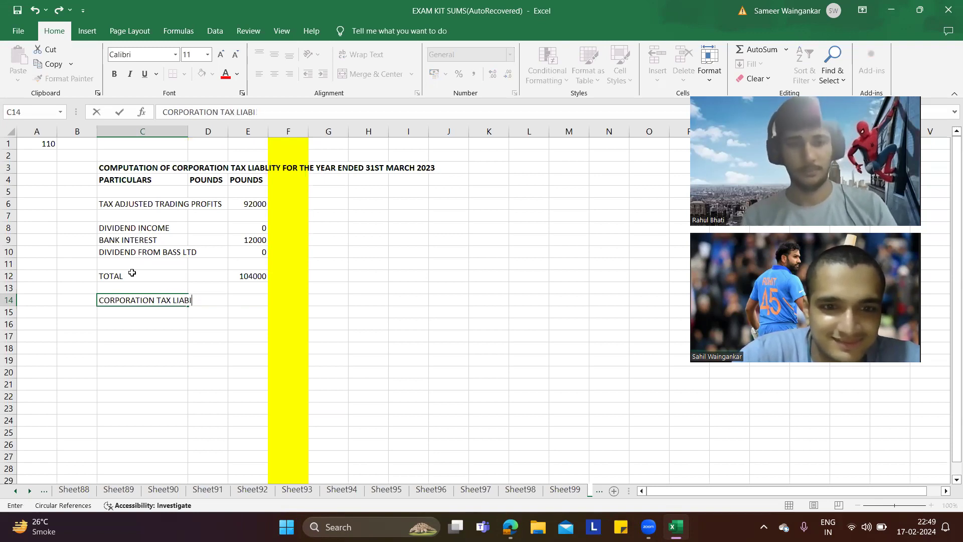
text(T)
key(BackSpace)
text(LITY)
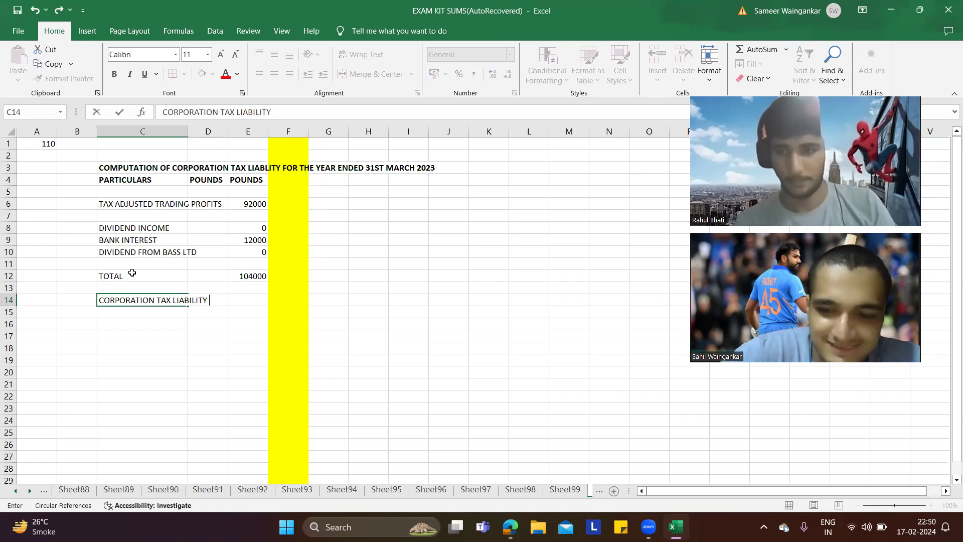
Calculate the corporation tax liability in E14 with the formula =E12*.19
key(Tab)
key(Tab)
text(=)
key(Up)
key(Up)
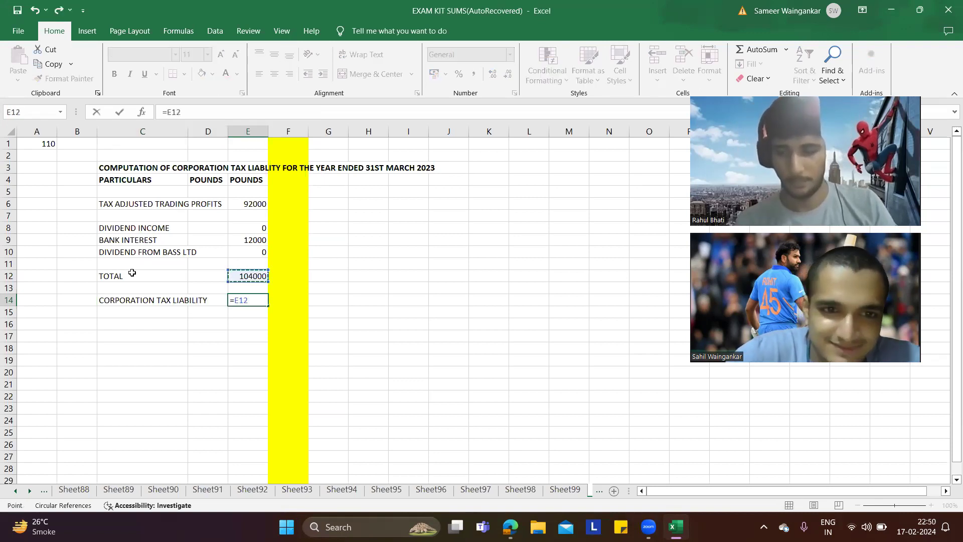
text(*.19)
key(Return)
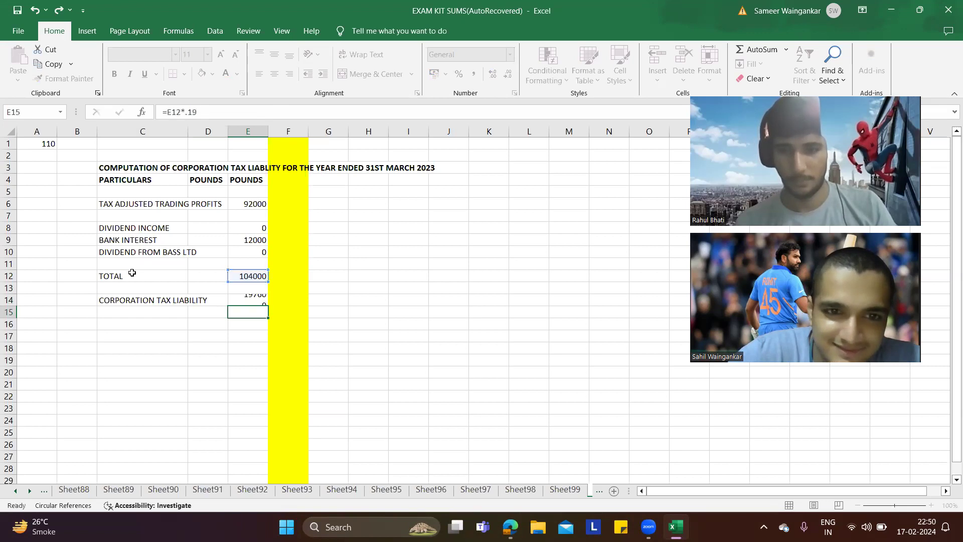
Add the heading WORKING NOTES in G1, beside the corporation tax computation
key(Down)
key(Down)
key(Left)
key(Left)
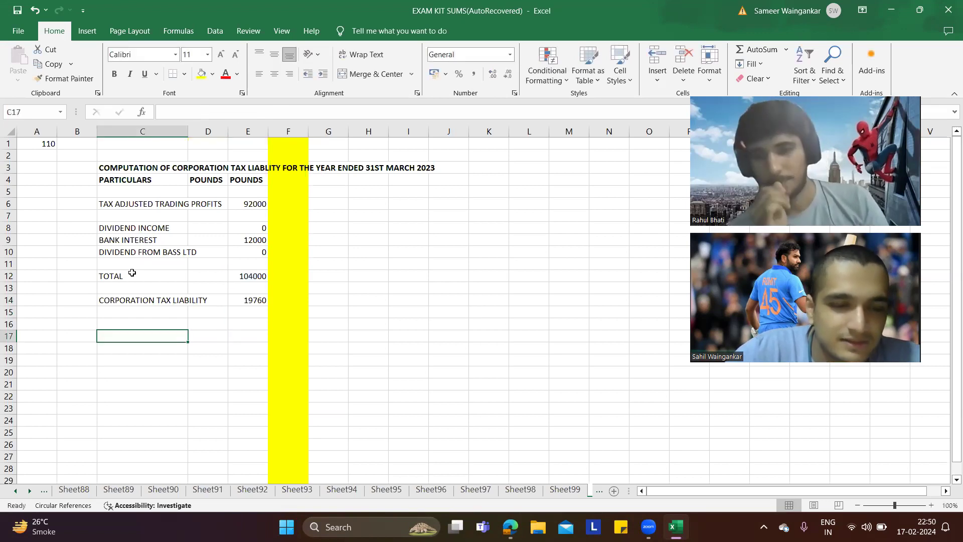
key(alt+Tab)
key(alt+Tab)
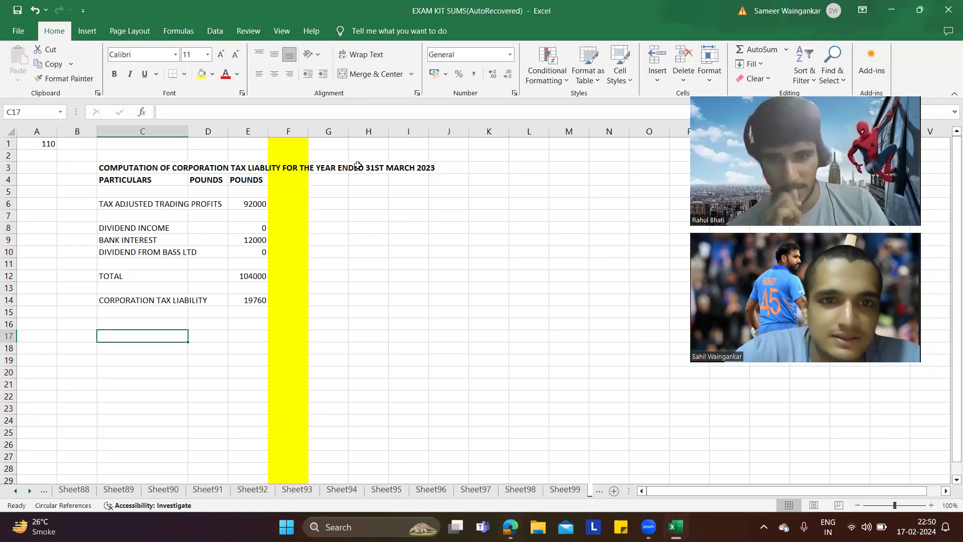
click(332, 143)
text(WORKING NOTES)
key(Return)
key(Return)
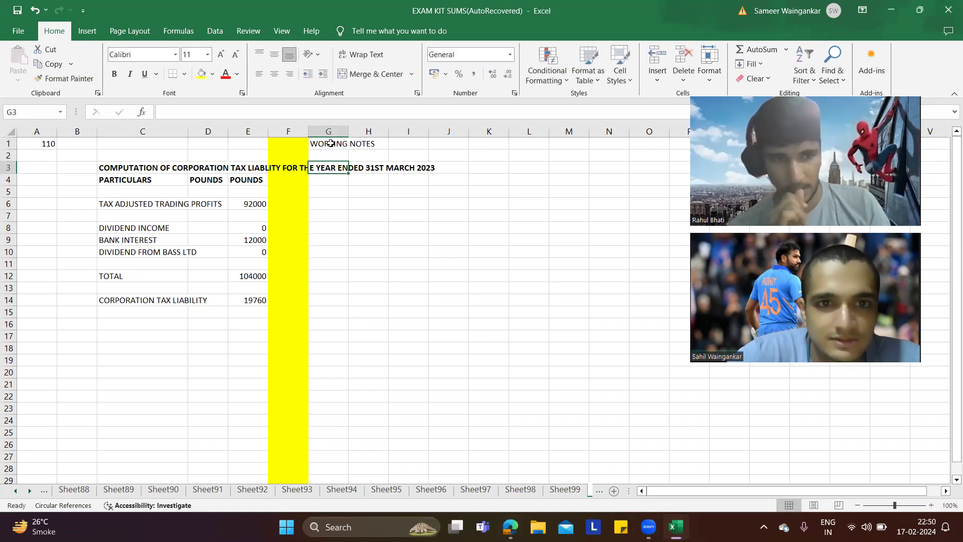
Number the first working note 1 in G3 and title it LOSS MEMORANDUM in H3
text(1)
key(Return)
key(alt+Tab)
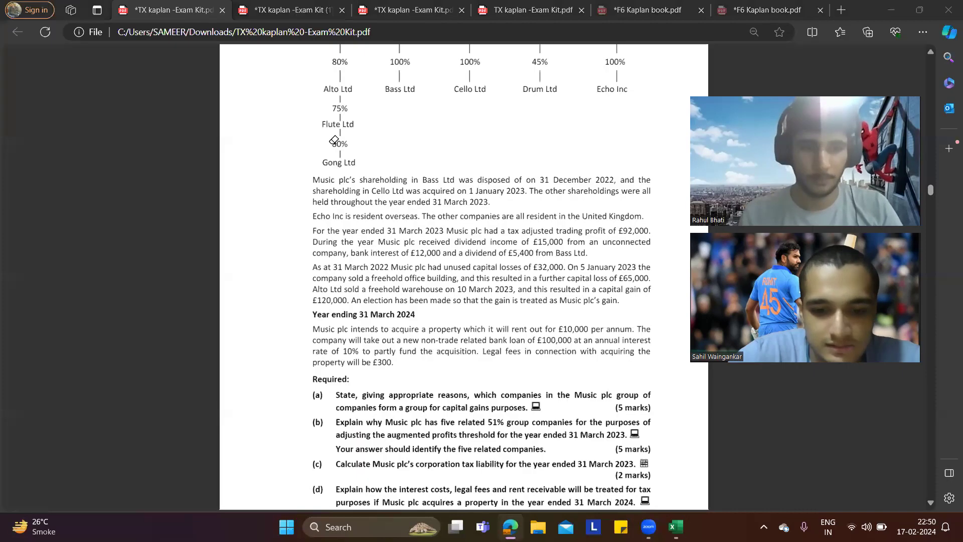
key(alt+Tab)
text(LEOSS MOR)
key(BackSpace)
key(BackSpace)
text(OME)
key(BackSpace)
key(BackSpace)
key(BackSpace)
text(E)
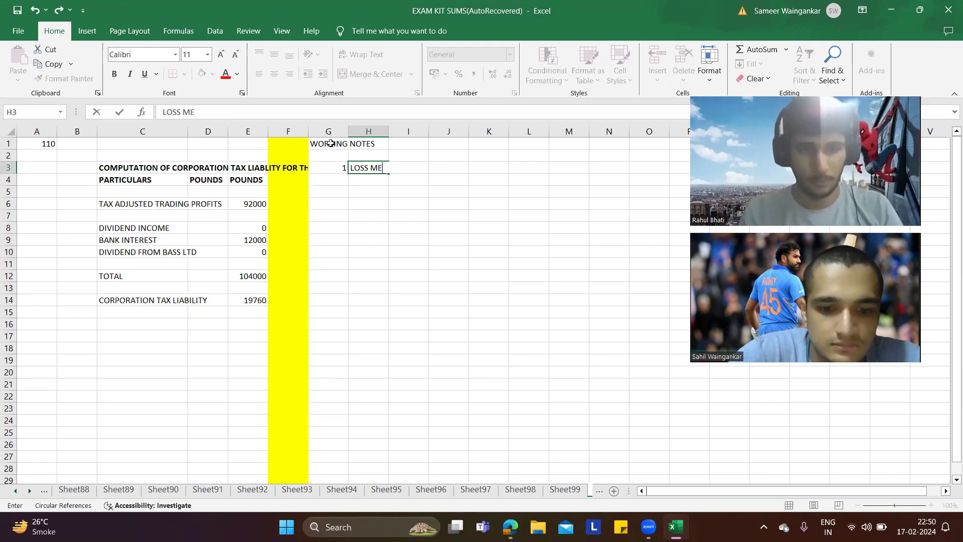
text(MORANDUM)
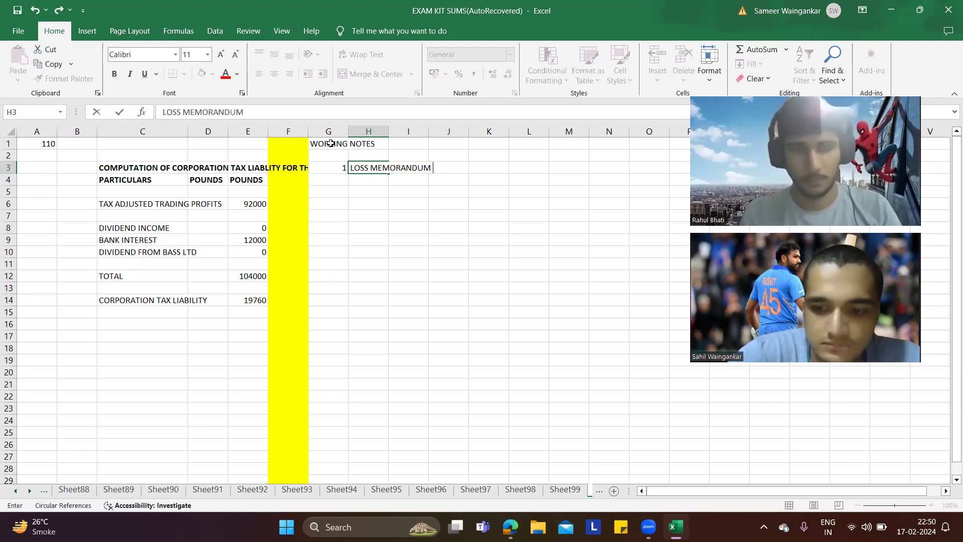
key(Return)
Label I5 CAPITAL LOSSES OF THE CURRENT YEAR under the loss memorandum heading
key(Down)
key(Right)
text(CAPITAL LOSSE)
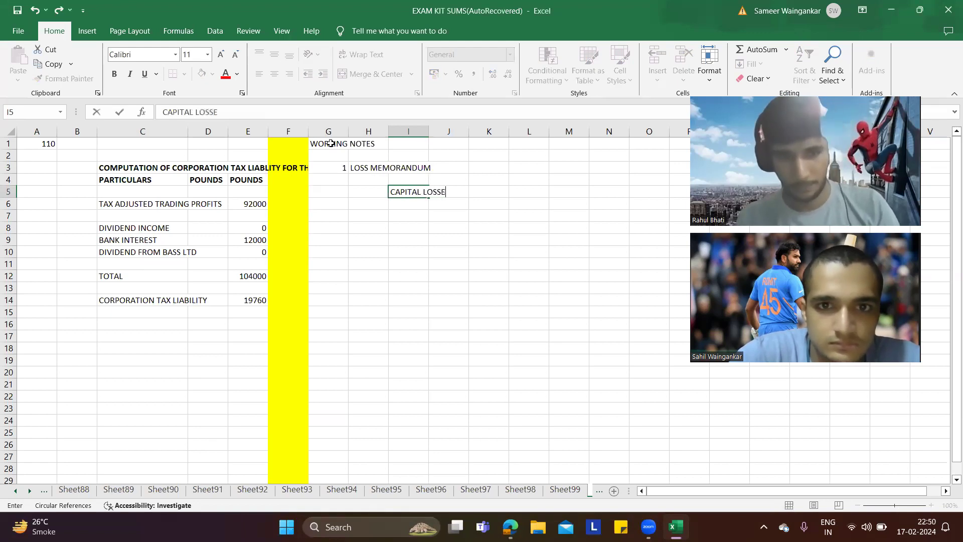
text(S BROUGHT FOR)
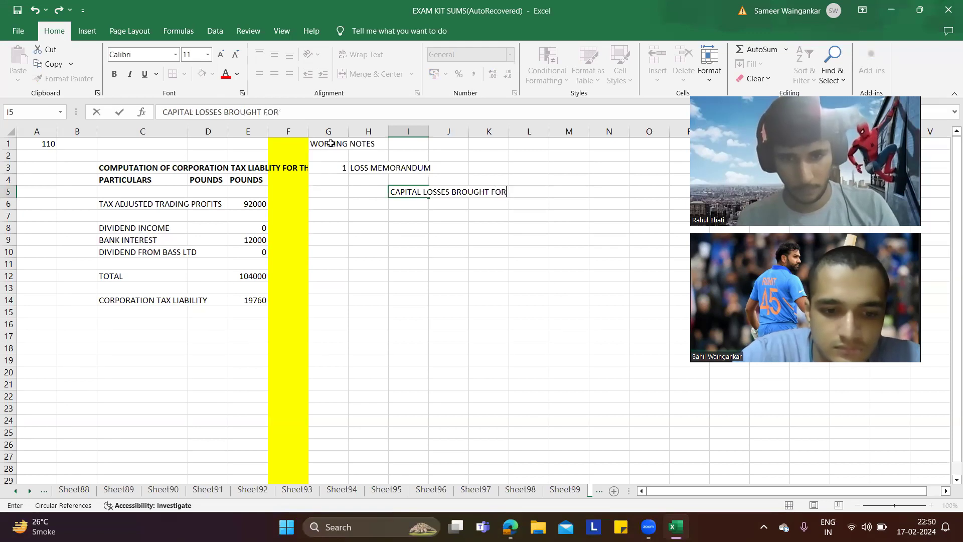
key(BackSpace)
key(BackSpace)
key(BackSpace)
key(BackSpace)
key(BackSpace)
key(BackSpace)
key(BackSpace)
key(BackSpace)
key(BackSpace)
key(BackSpace)
key(BackSpace)
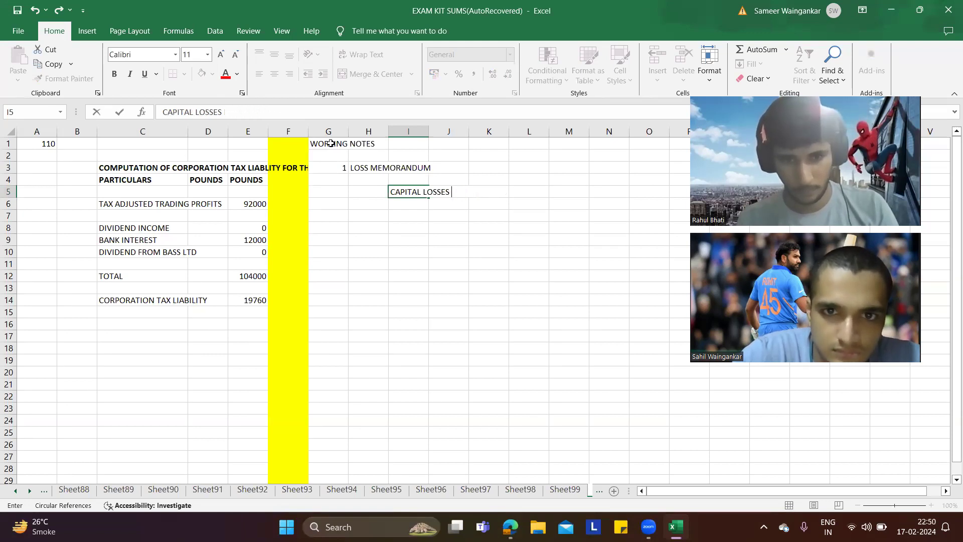
text(OF THE CUR)
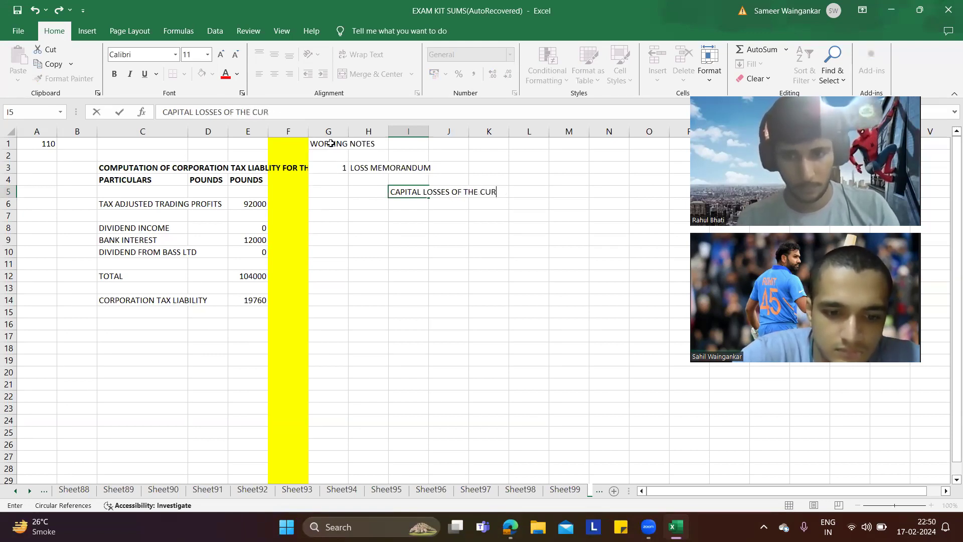
text(RENT YEAR)
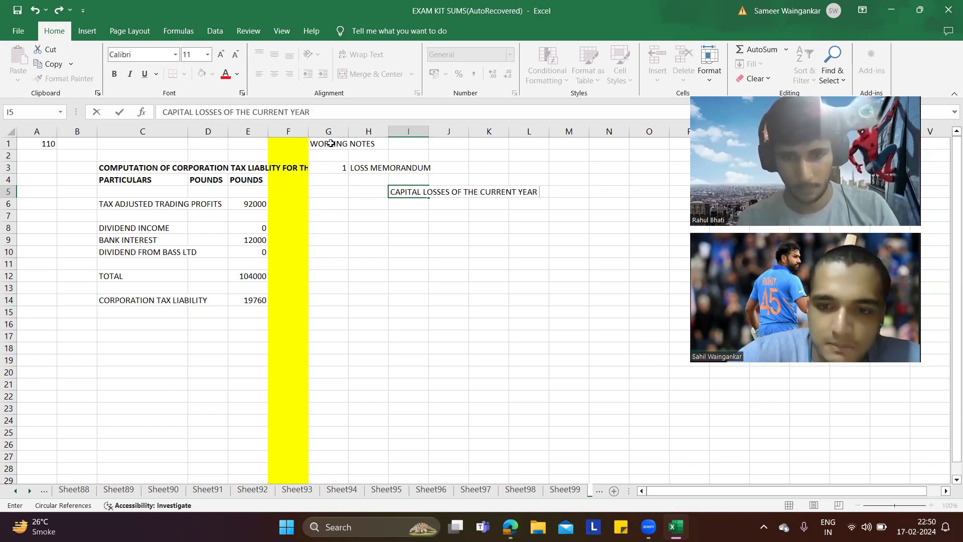
Check the office building's capital loss in the exam kit PDF and enter 65000 in J5
click(330, 143)
key(alt+Tab)
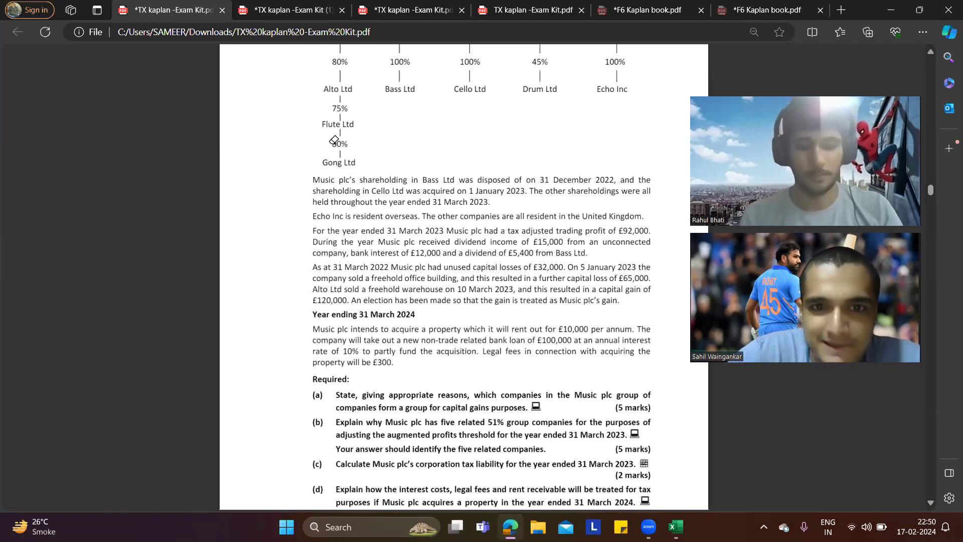
key(alt+Tab)
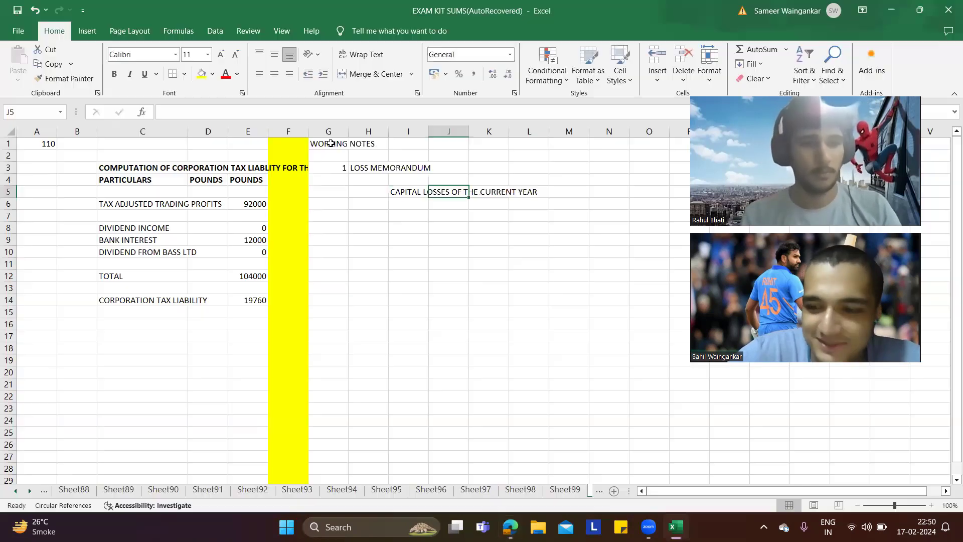
text(65000)
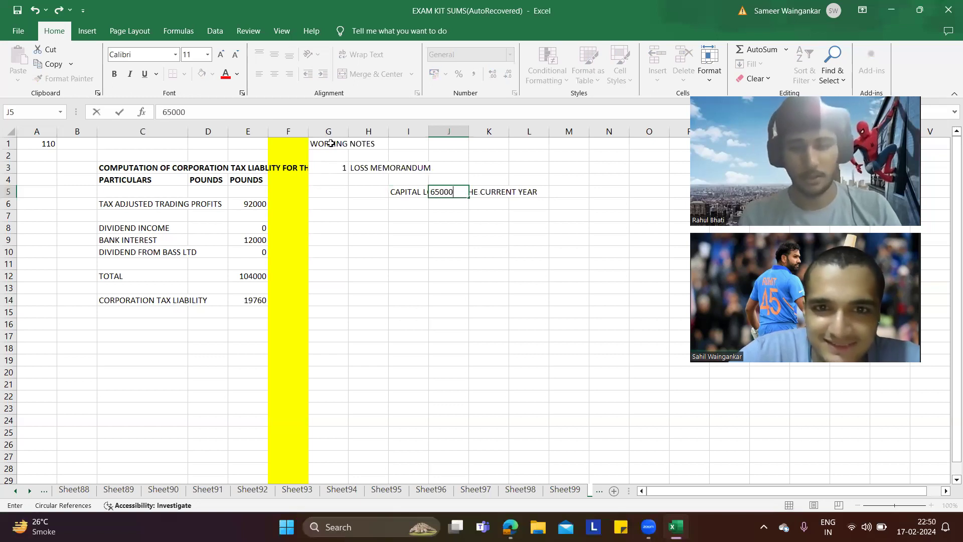
key(Return)
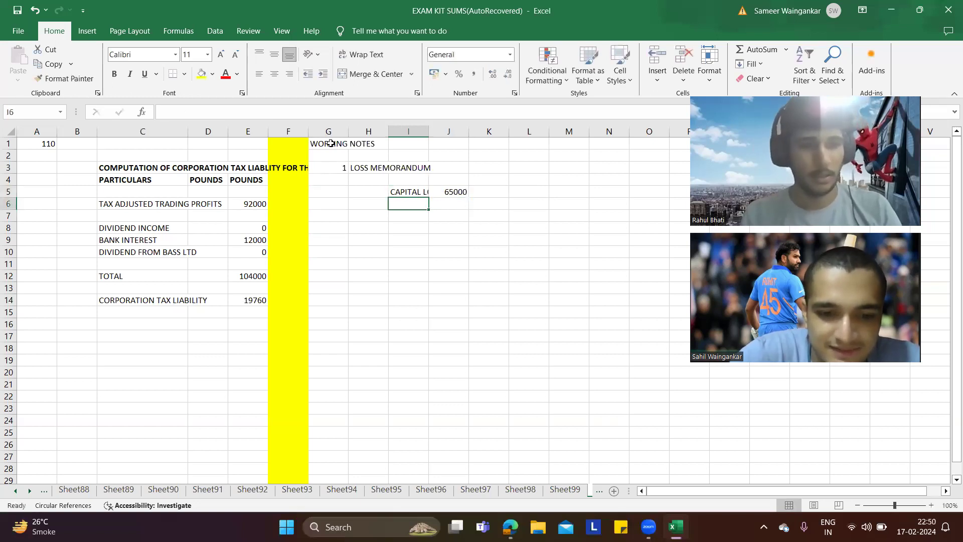
Add the line TRANSFERRED TO ALTO LTD in I6 with 65000 in J6, checking the question in the exam kit PDF
text(TRANSFERRED TO ALTO LTD)
key(Tab)
key(alt+Tab)
key(alt+Tab)
text(65000)
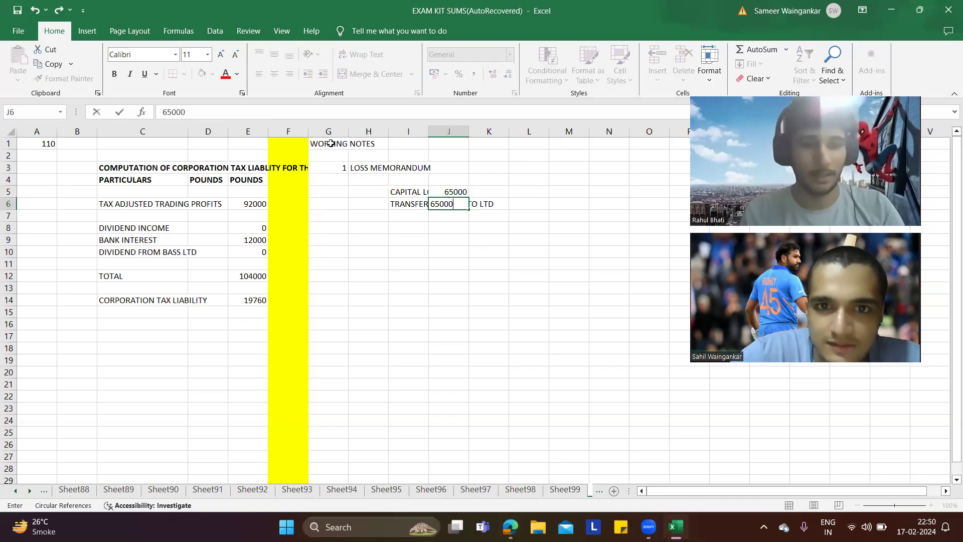
key(alt+Tab)
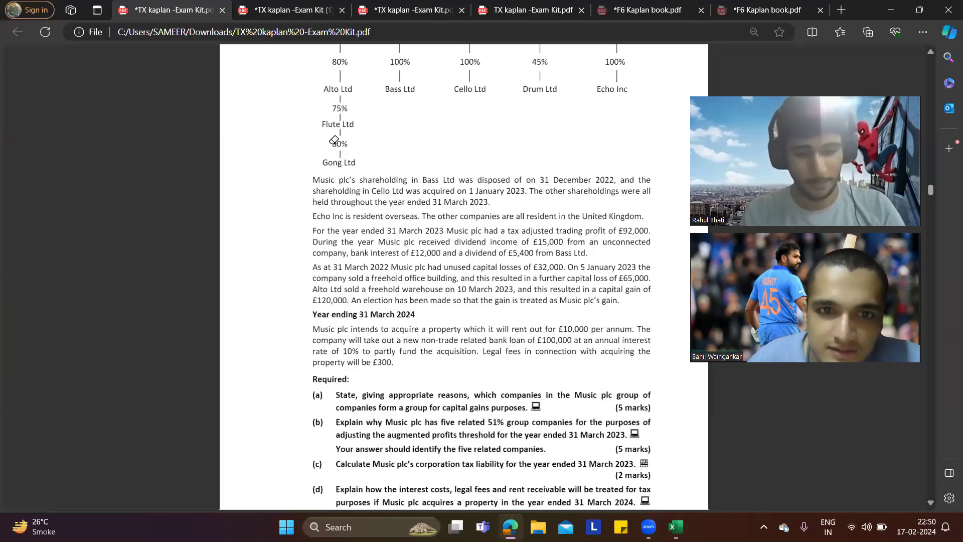
key(alt+Tab)
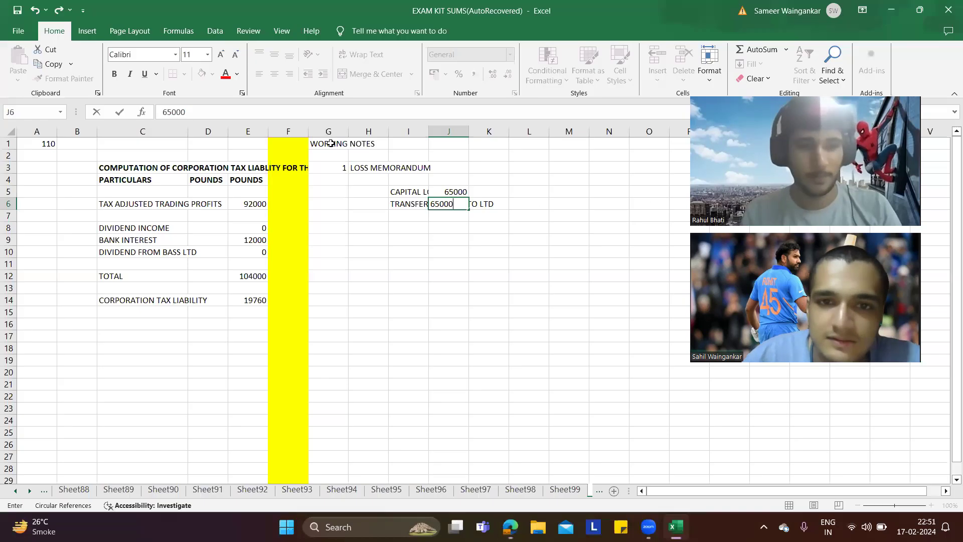
key(Return)
Calculate the remaining capital loss in J7 with the formula =J5-J6
text(=)
key(Up)
key(Up)
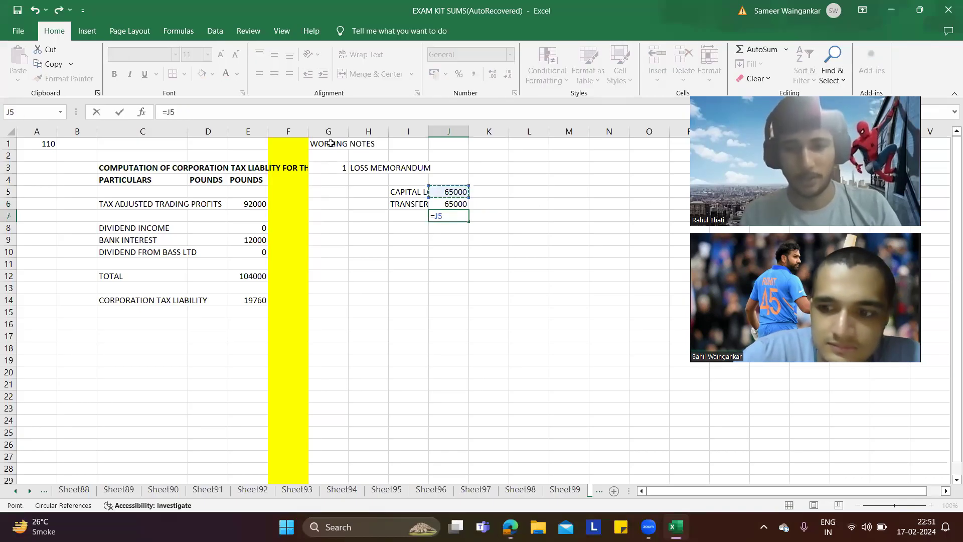
text(-)
key(Up)
key(Return)
Add the heading NOTES : in C17 and number two note lines 1 and 2 in B19 and B20
click(144, 338)
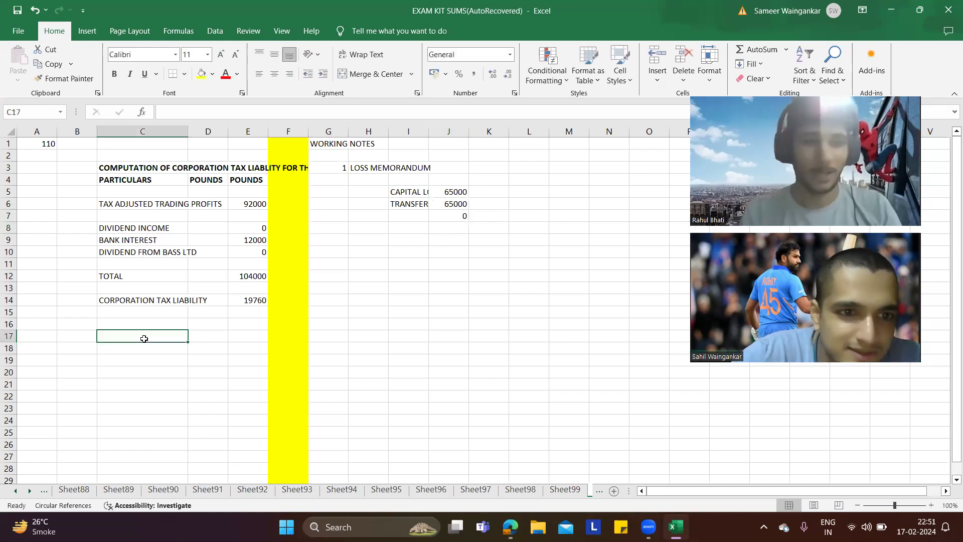
text(NOTES )
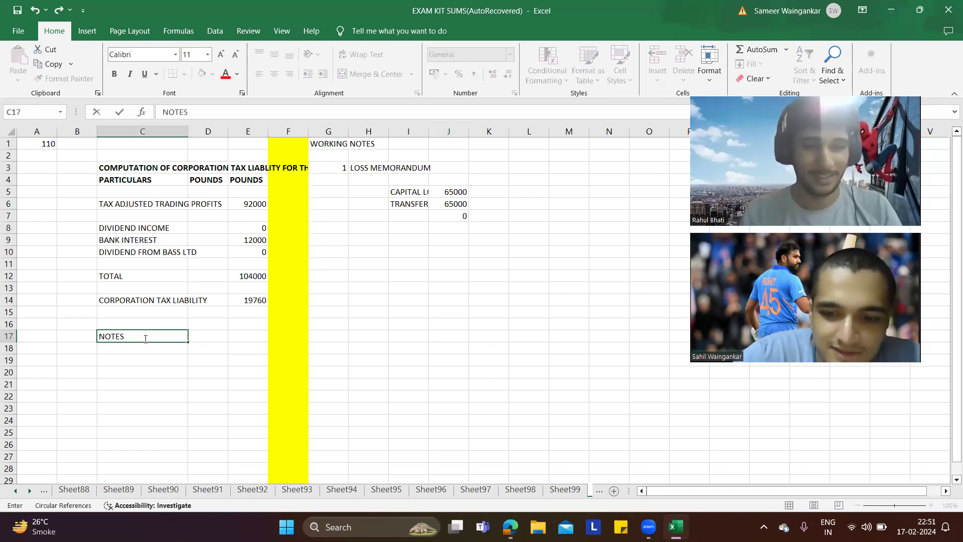
text(:)
key(Return)
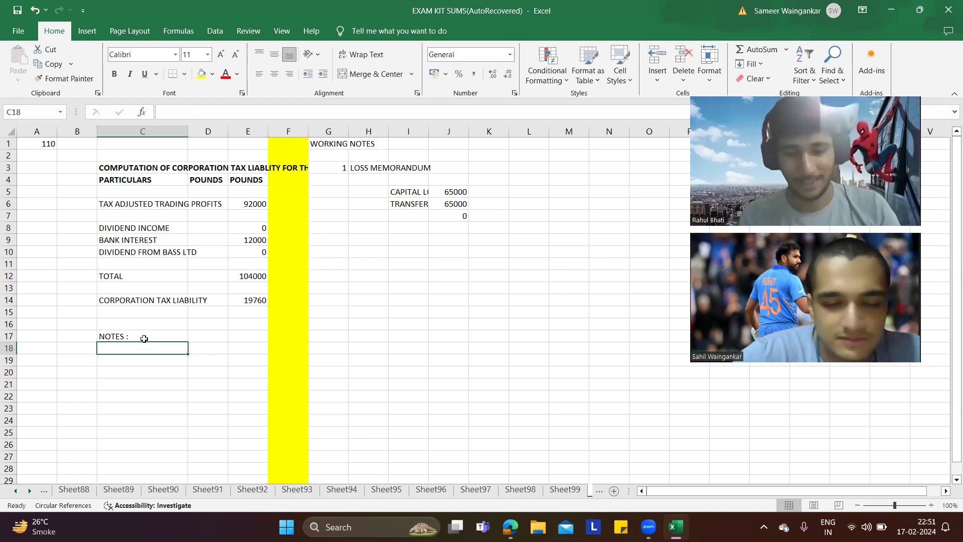
key(Left)
key(Down)
text(1)
key(Return)
text(2)
key(Right)
key(Up)
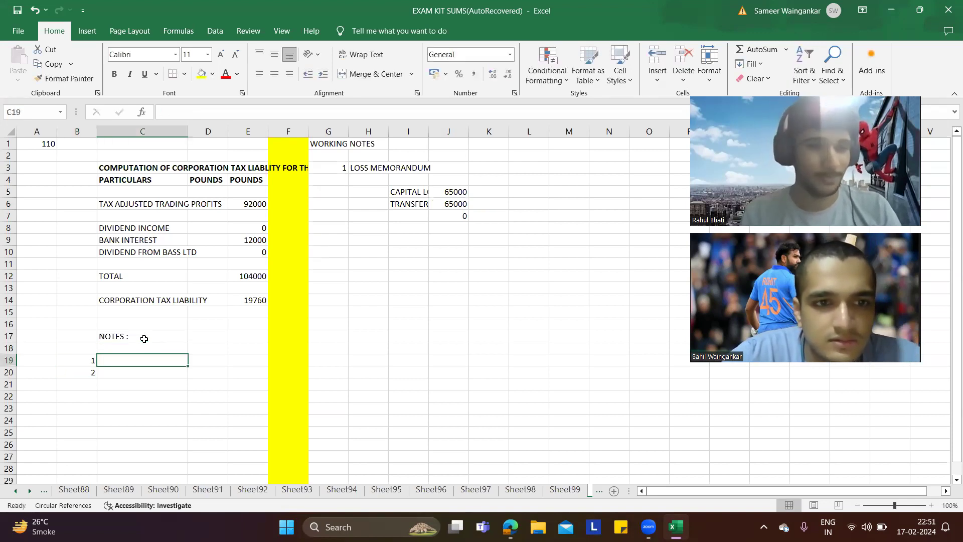
Write note 1 in C19 as CAPITAL LOSSES BROUGHT FORWARD CANNOT BE ADJUSTED OR TRANSFERRED TO A SUBSIDIARY
key(alt+Tab)
key(alt+Tab)
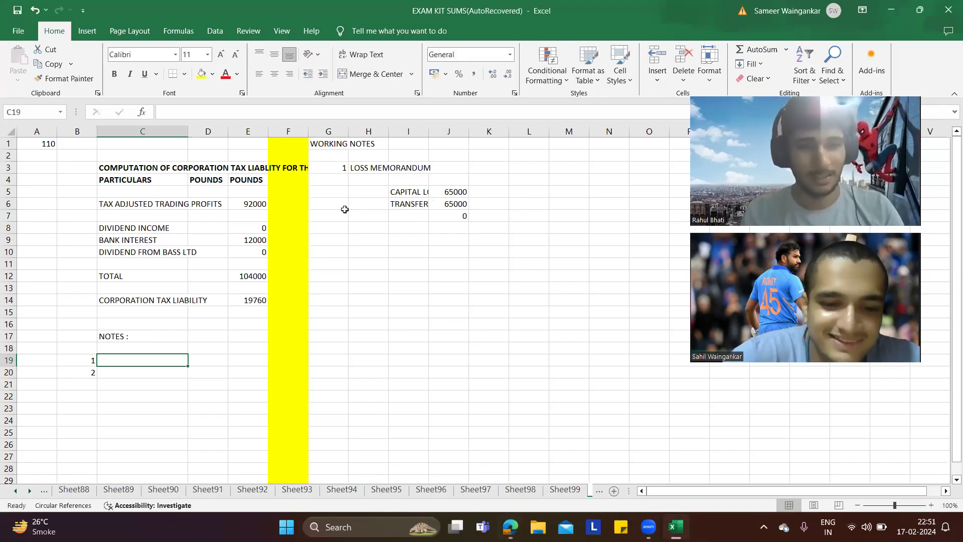
text(CAPO)
key(BackSpace)
text(ITAL)
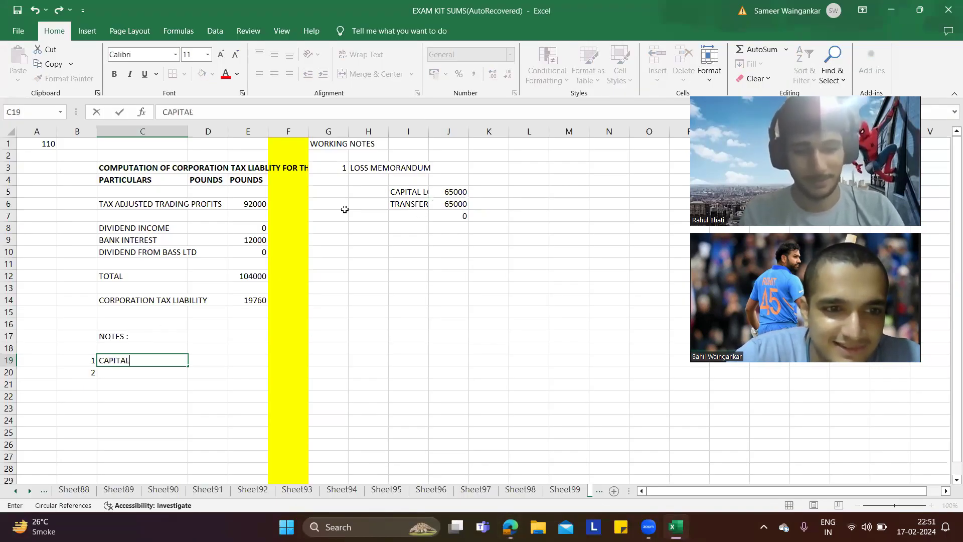
text( LOSSES BR)
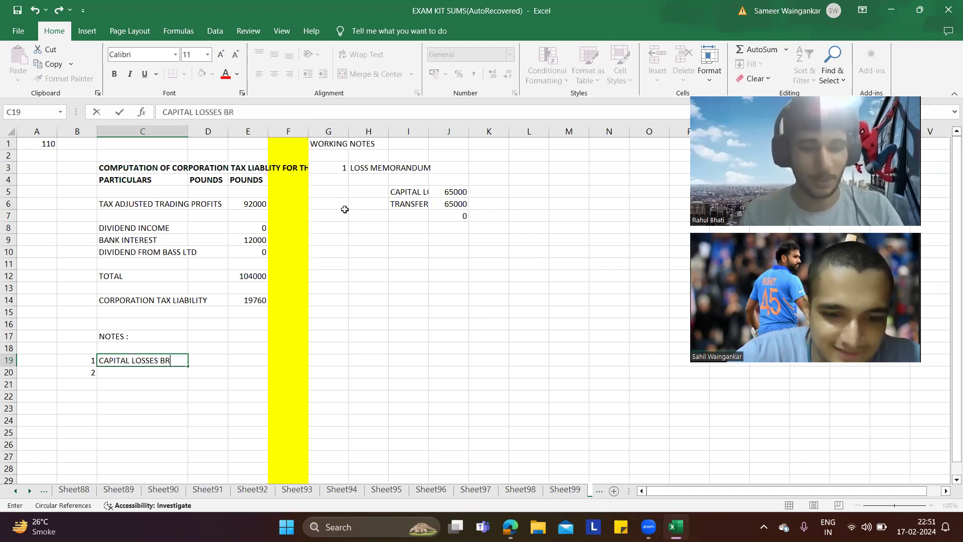
text(OUGHT FORWARD WILL)
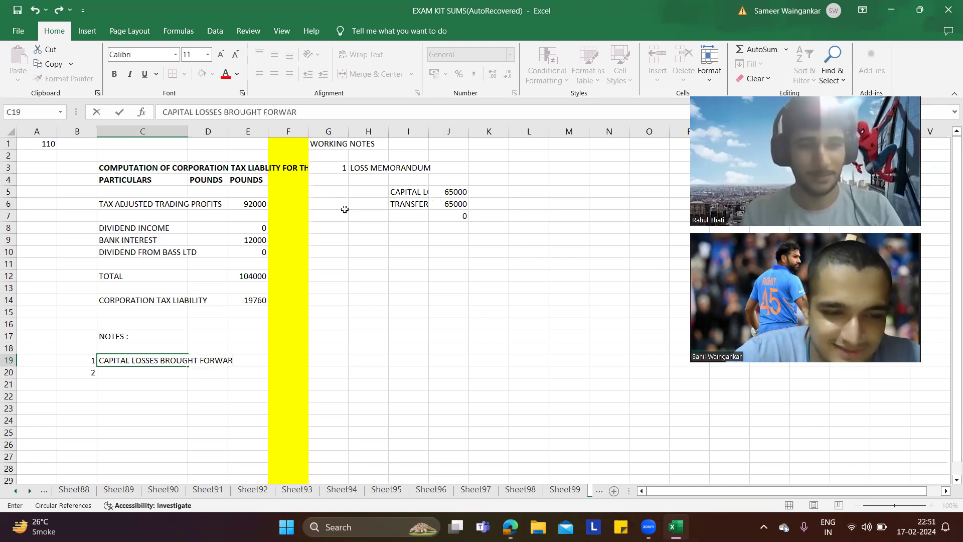
key(BackSpace)
key(BackSpace)
key(BackSpace)
key(BackSpace)
key(BackSpace)
text(CANNOT BE )
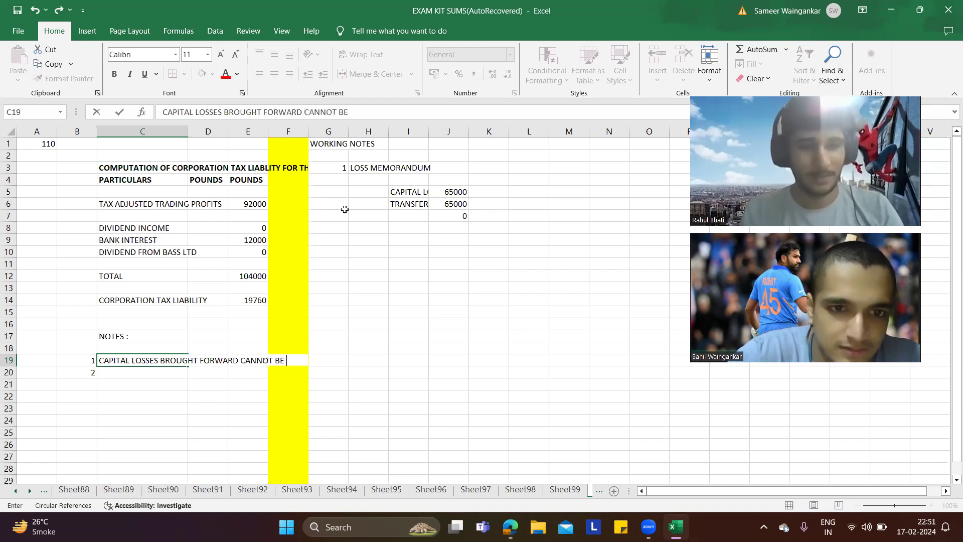
text(ADJUSTED T)
key(BackSpace)
key(BackSpace)
text(OR TRANSFERED)
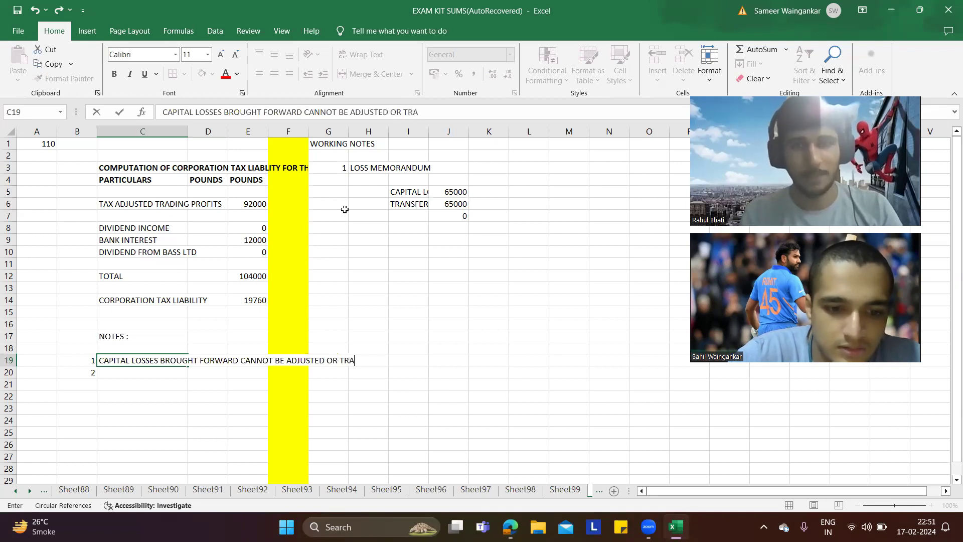
key(BackSpace)
key(BackSpace)
text(RED TO)
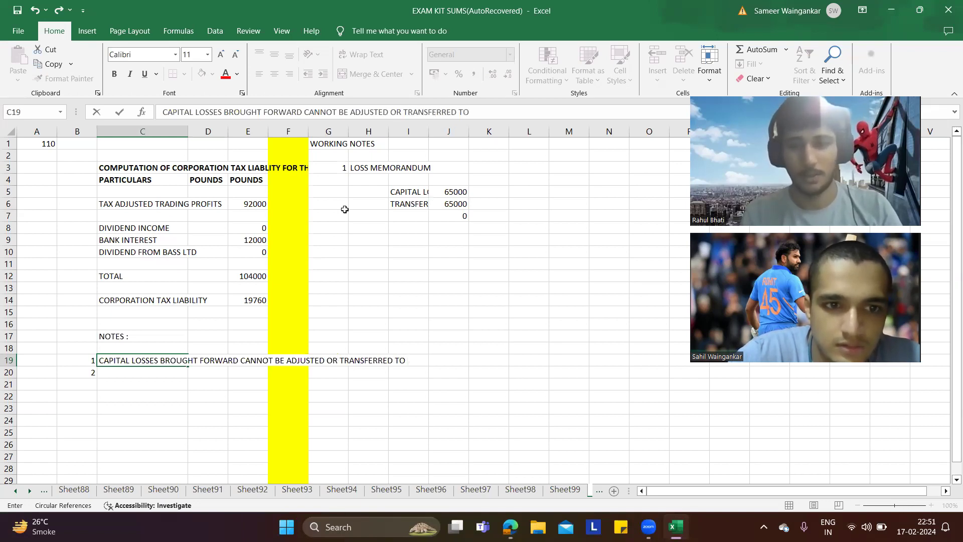
key(alt+Tab)
key(alt+Tab)
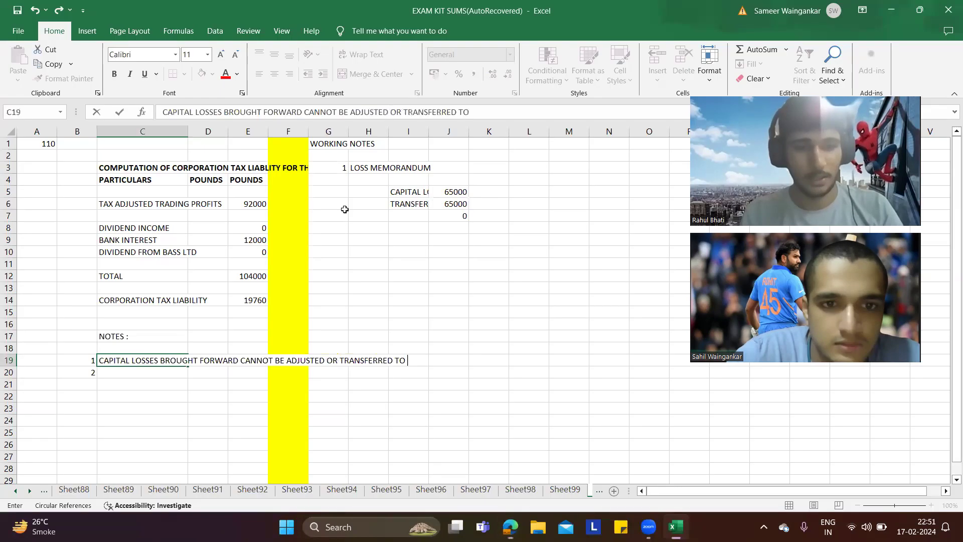
text(THE)
key(BackSpace)
key(BackSpace)
key(BackSpace)
key(BackSpace)
text(A)
key(BackSpace)
text(A SUBS)
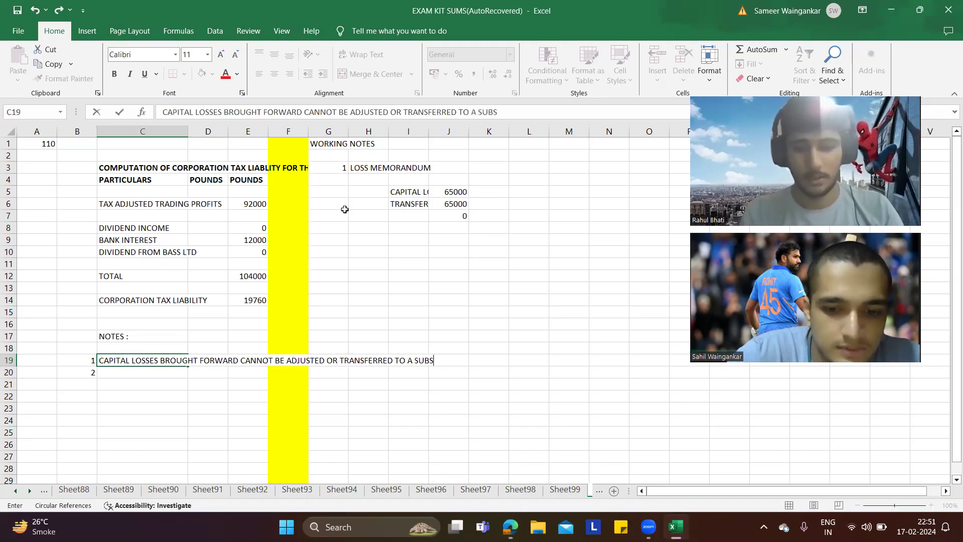
text(IDIARY)
Extend note 1 with the sentence ONLY THE CUURENT YEAR CAPITAL LOSSES CAN GET TRANSFERRED
text(. ONLY THE )
text(CUURENT YEA)
text(R CAPITAL L)
text(OSSES CA)
text(N GE)
text(NSFER)
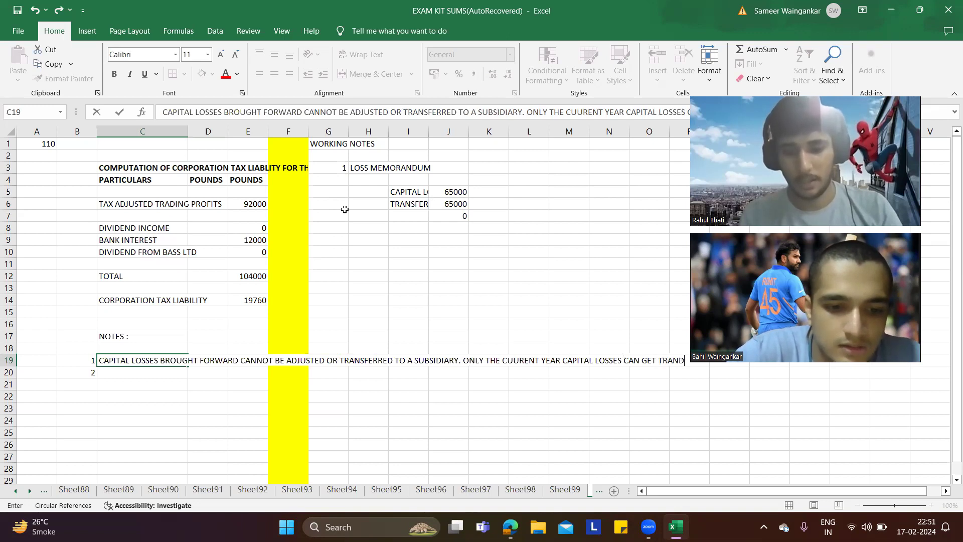
text(RED)
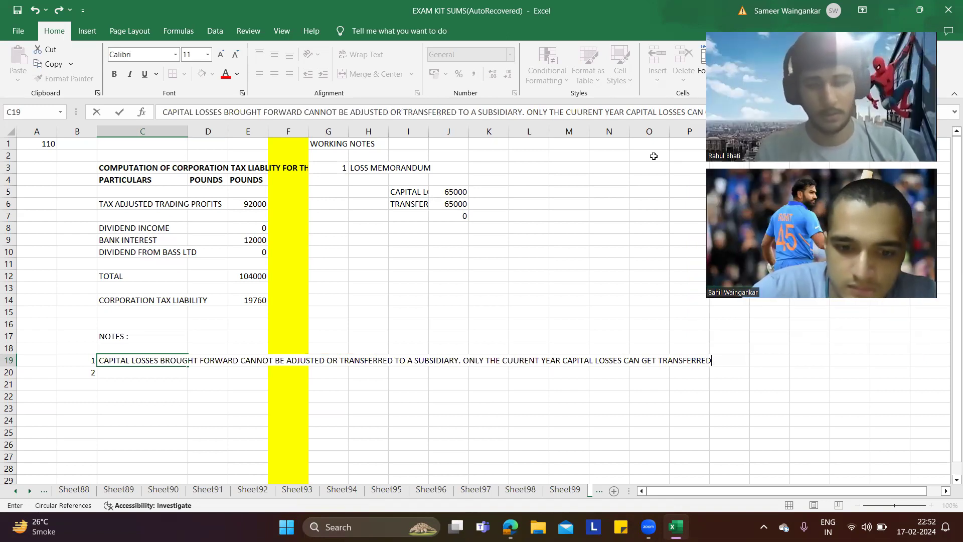
text(.)
key(Return)
Begin note 2 in C20 with the words THUS, THE CAPITAL LOSS BROGHT FORWARD OF 32000, taking the loss amount from the question PDF
text(TH)
key(BackSpace)
text(US, THE CAP)
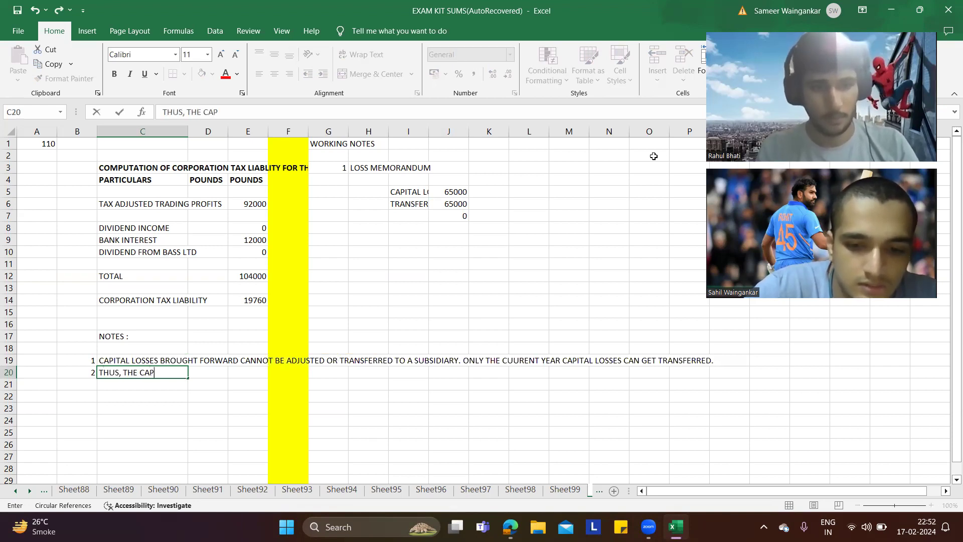
text(ITAL LOSS B)
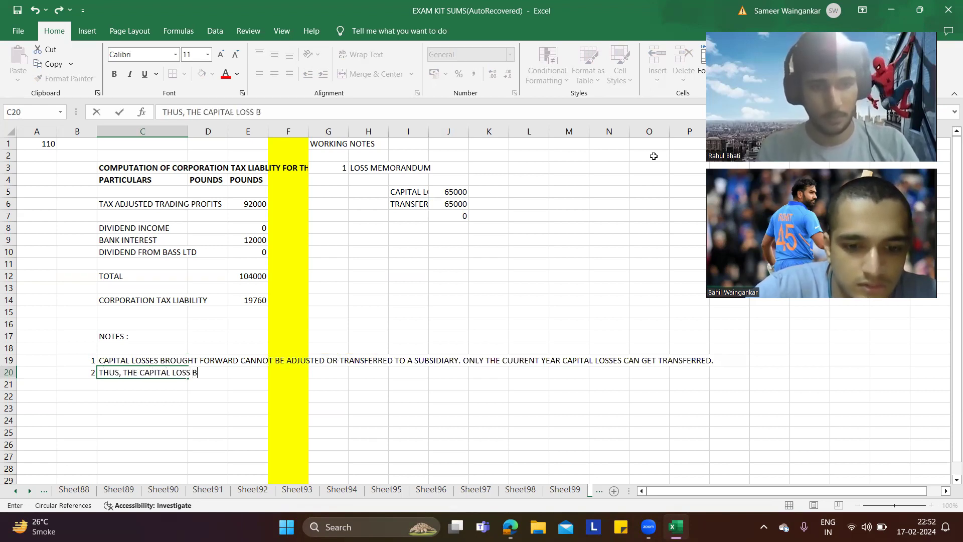
text(ROGHT FORW)
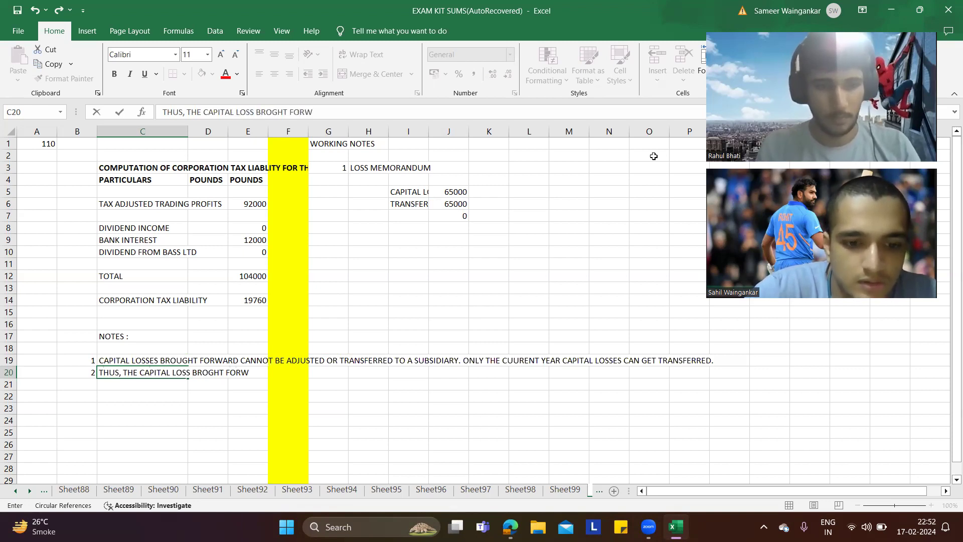
text(ARD CA)
key(alt+Tab)
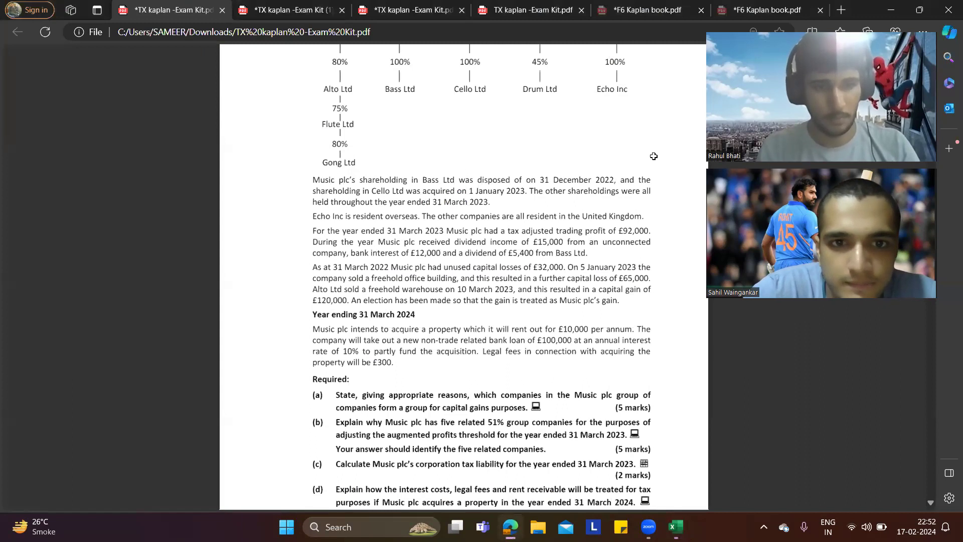
key(alt+Tab)
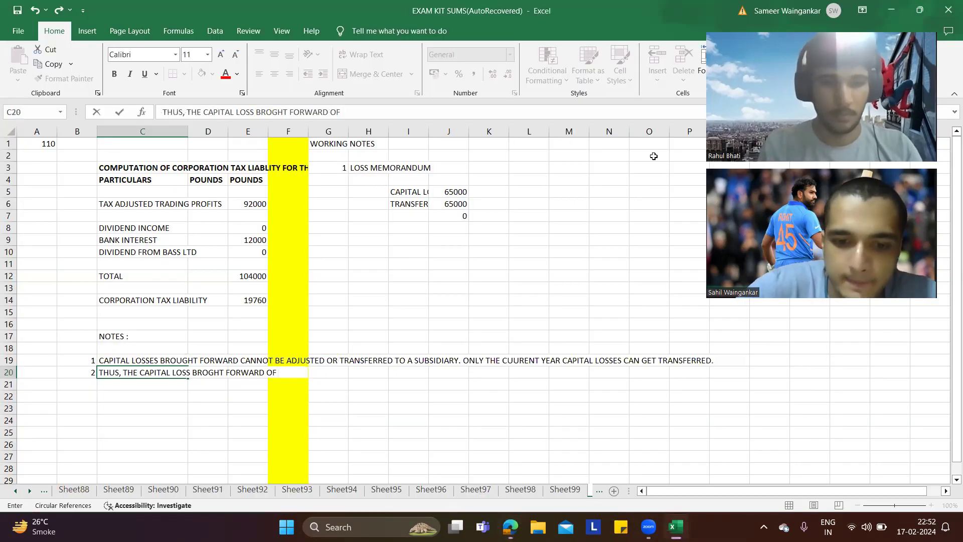
text(32)
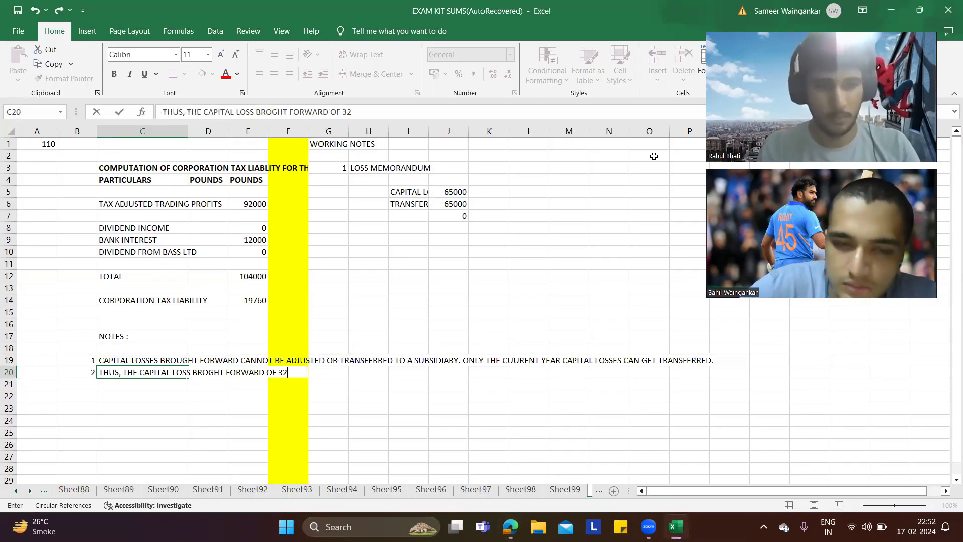
text(000,)
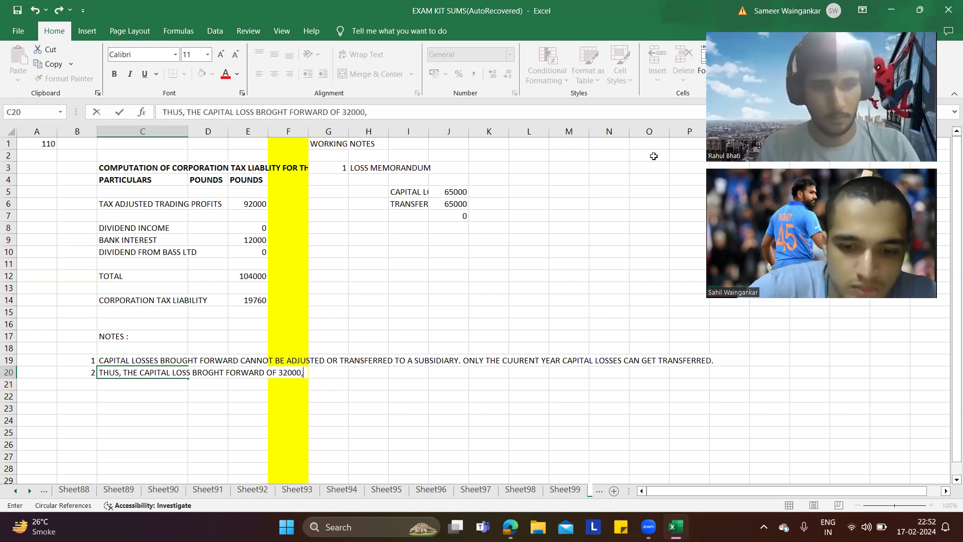
Complete note 2 in C20 with WILL GET CARRIED FORWAD IN THE UPCOMING YEARS FOR MUSIC PLC
text( WILL G)
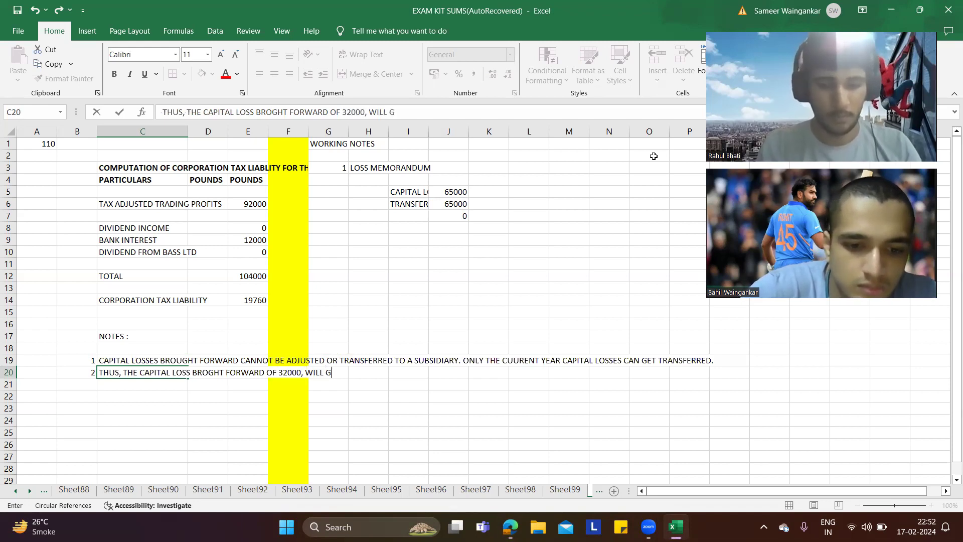
text(ET CARR)
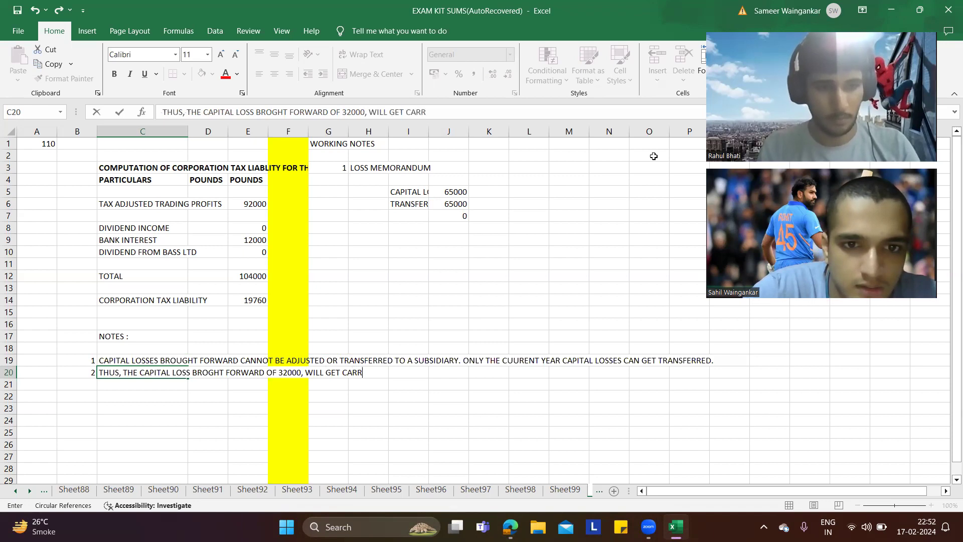
text(IED FORWAD IN)
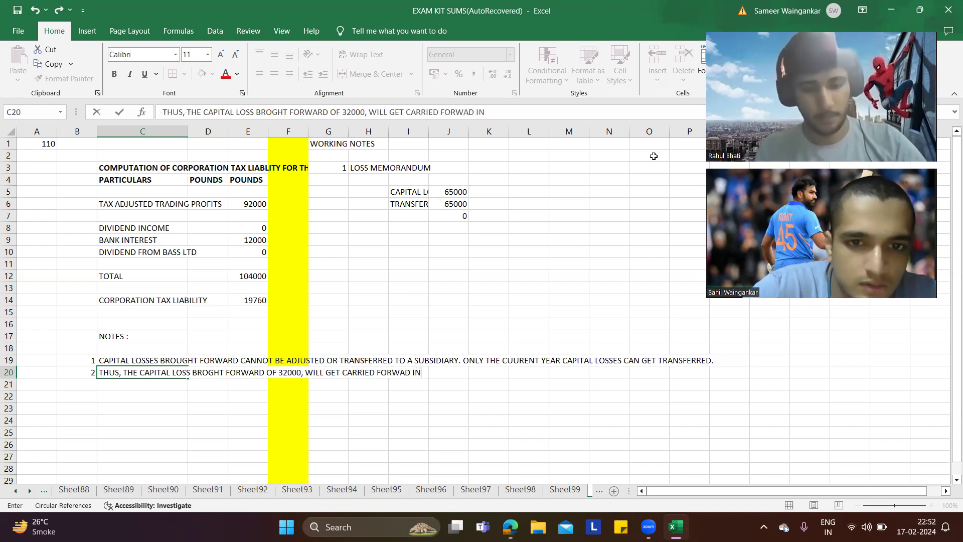
text( THE UPCOMI)
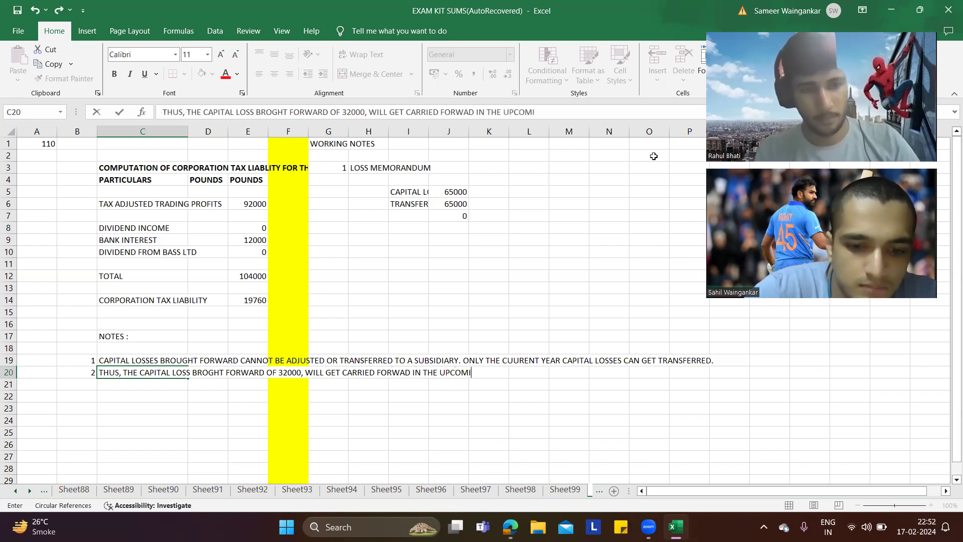
text(NG YEARS FOR)
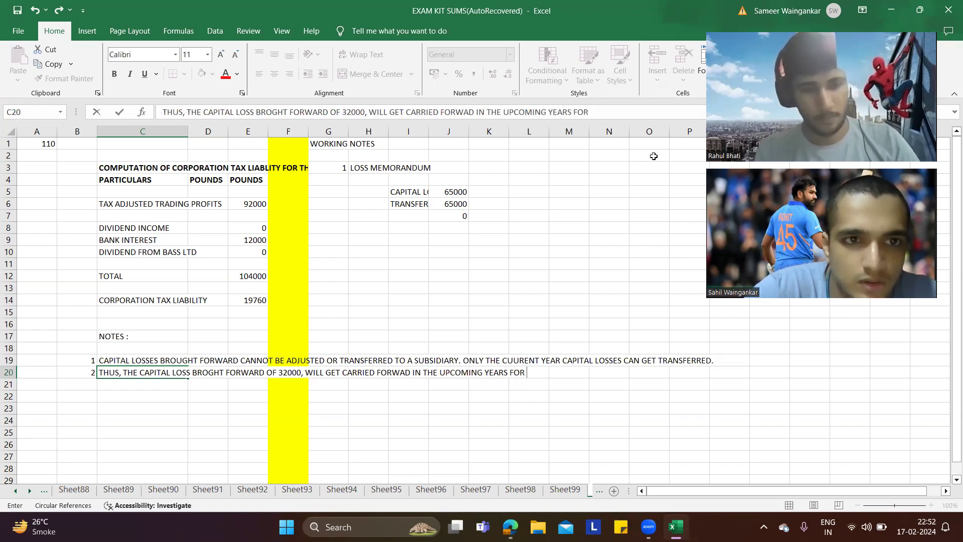
key(alt+Tab)
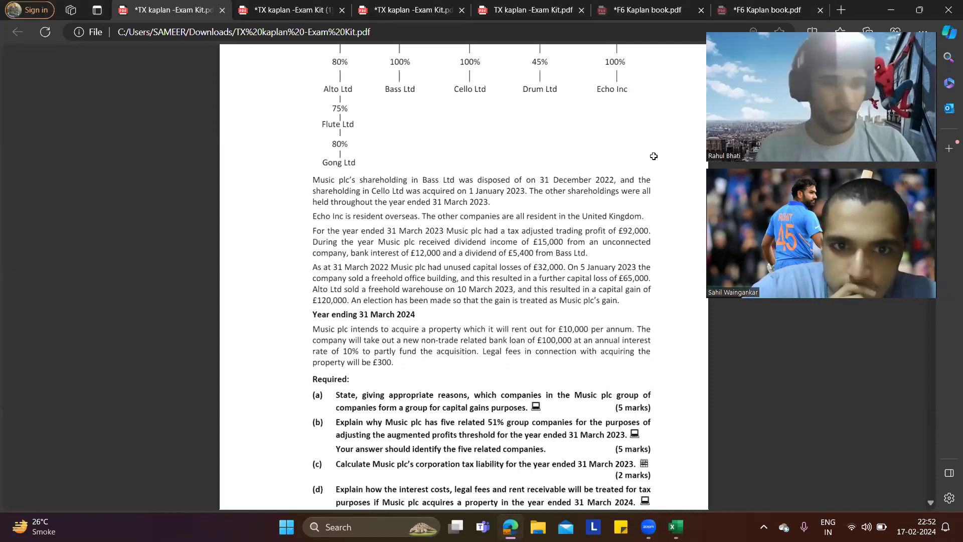
key(alt+Tab)
text(MU)
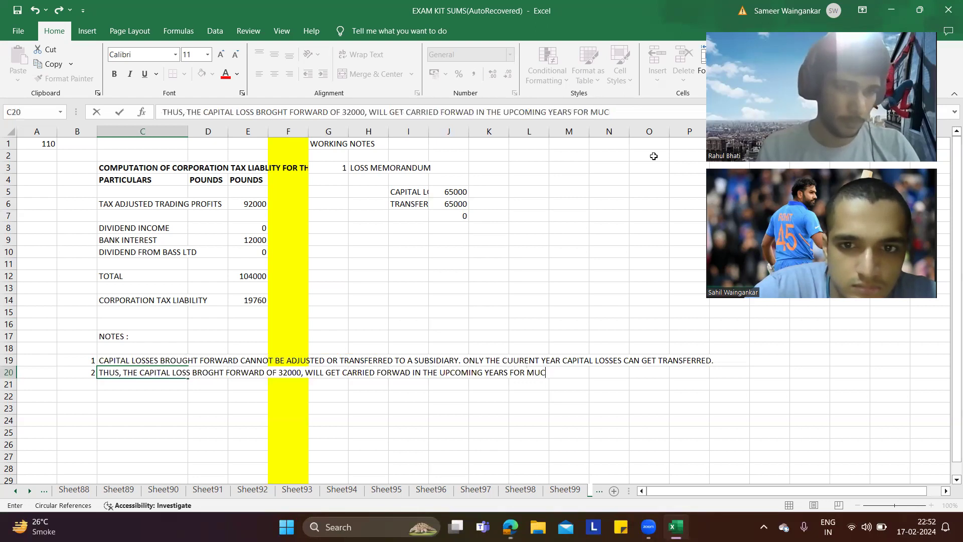
text(SIC PLC)
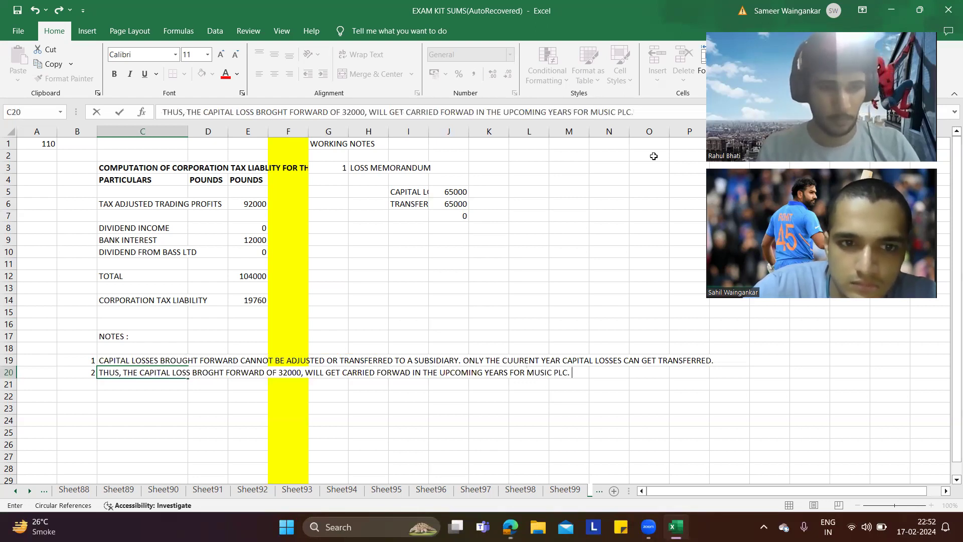
key(Return)
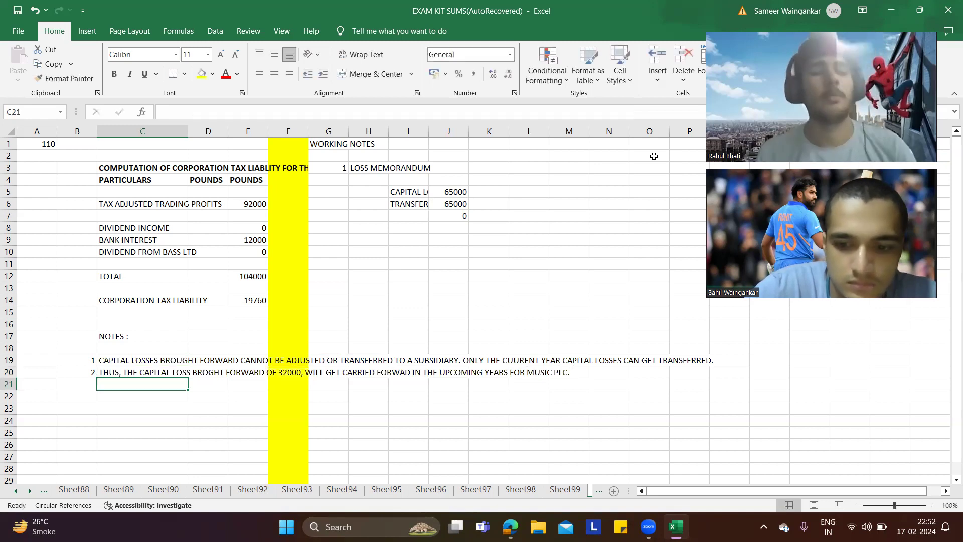
Switch to the exam kit PDFs in the browser, check the question's requirements and the part (c) model answer, and return to the Excel workbook
click(701, 105)
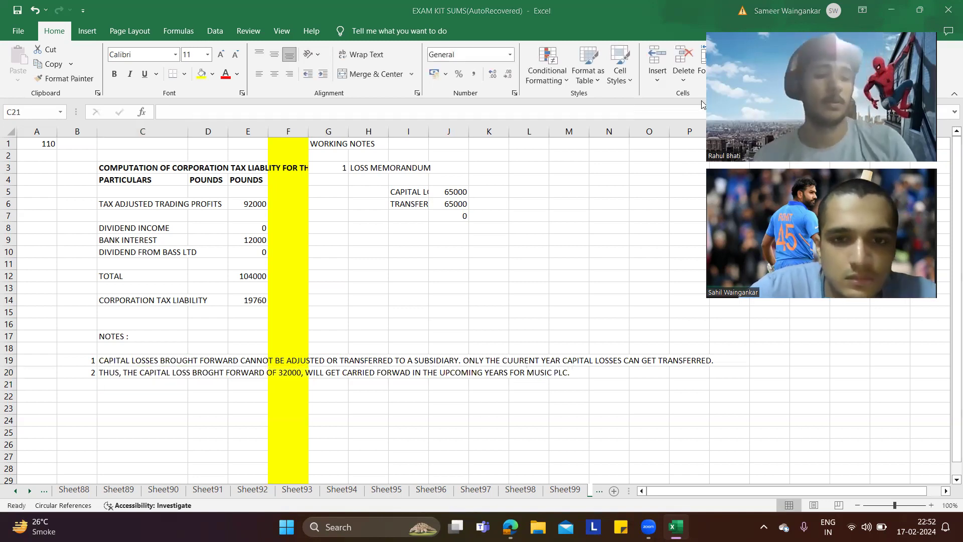
key(alt+Tab)
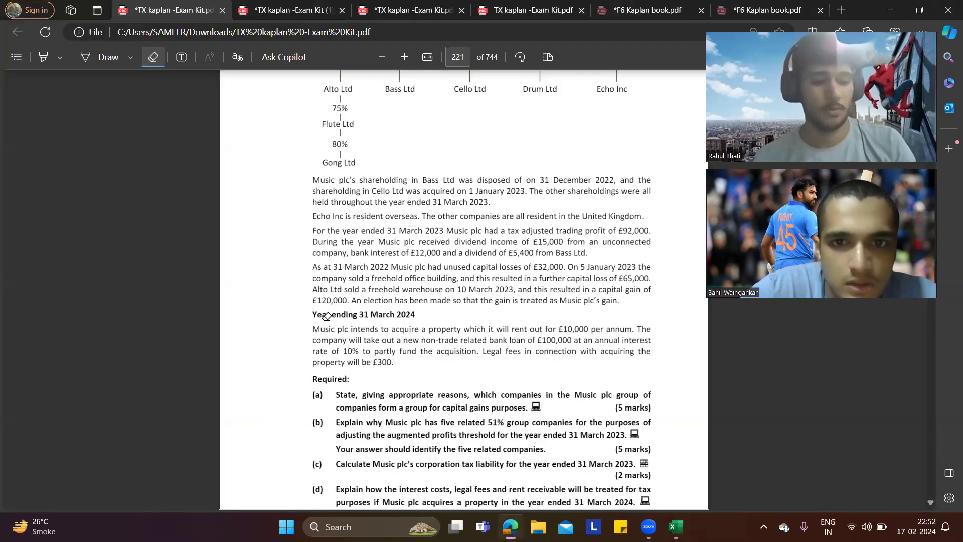
scroll(327, 316, down, 2)
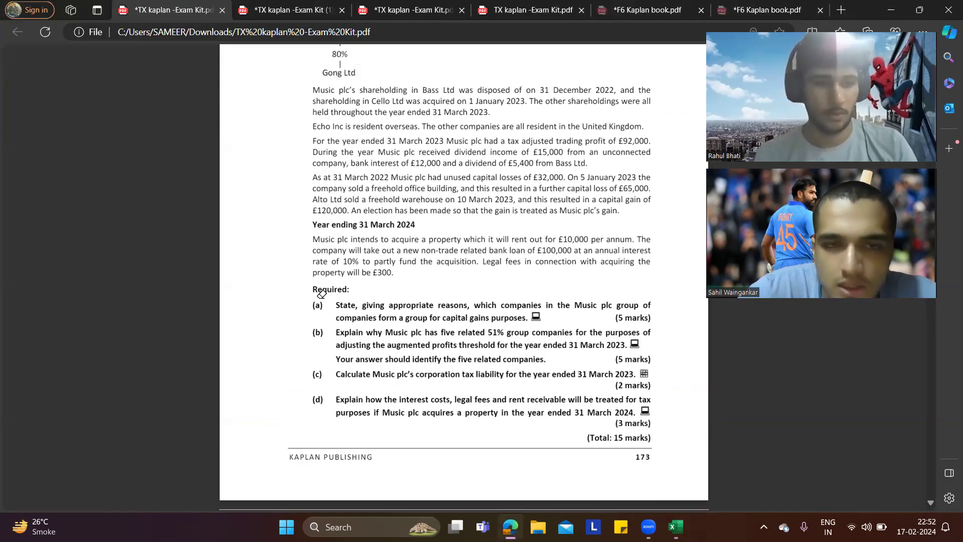
click(269, 4)
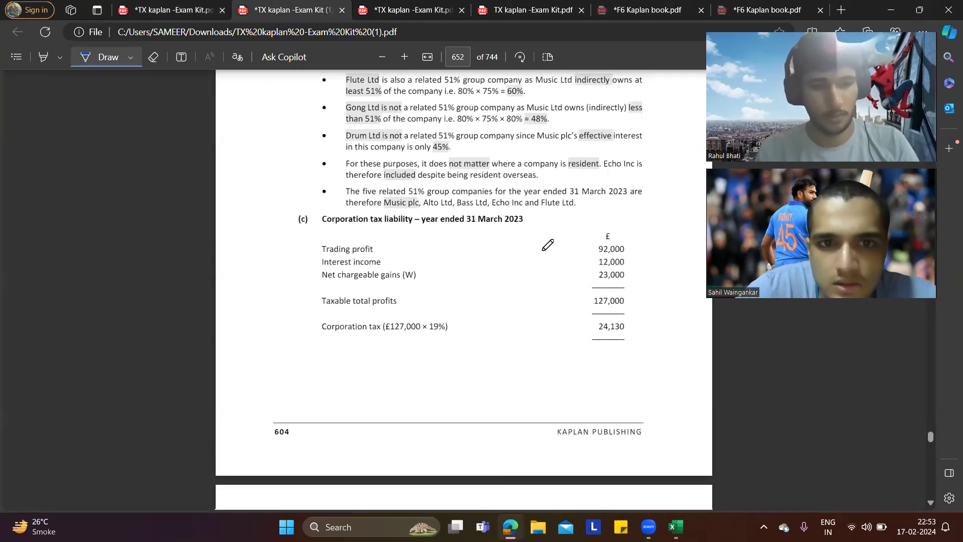
scroll(547, 244, up, 1)
key(alt+Tab)
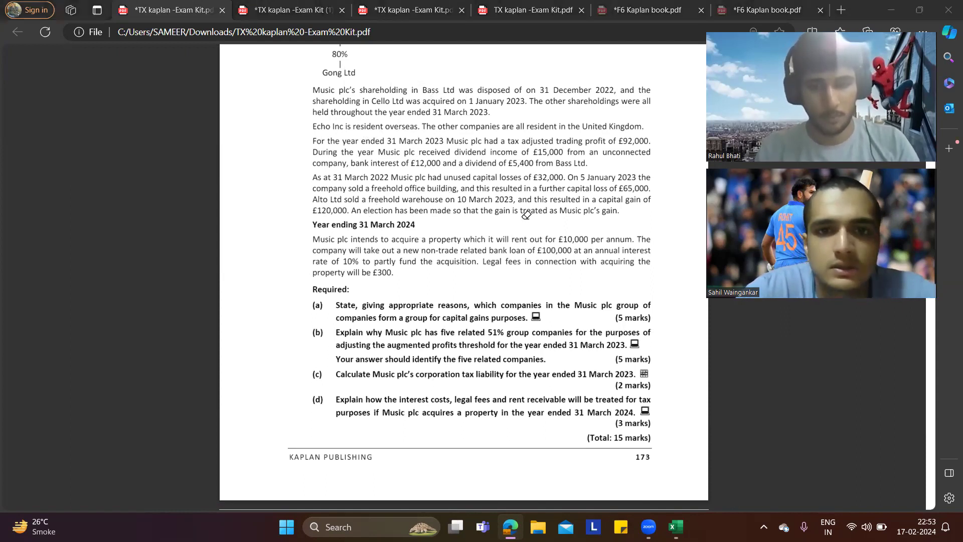
key(alt+Tab)
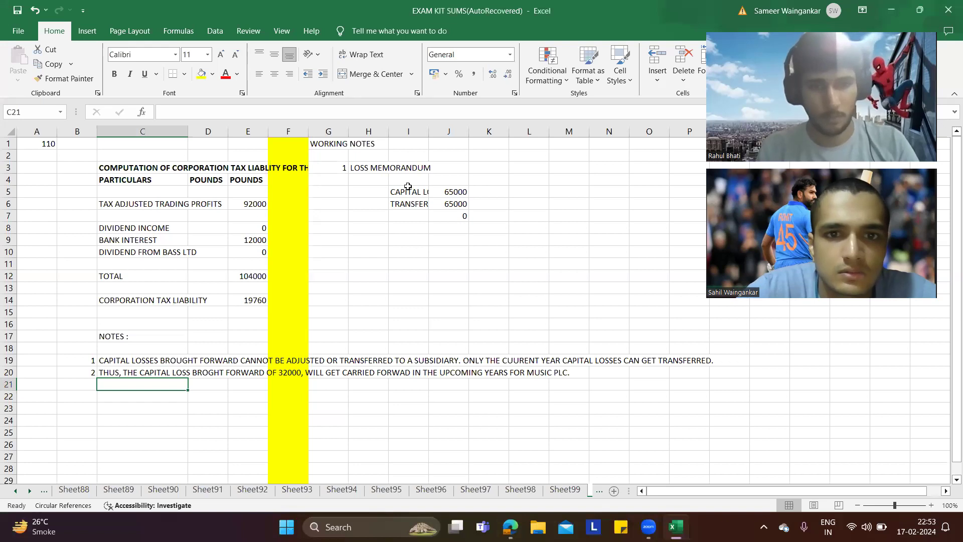
Replace the heading of working note 1 in H3 with CAPITAL GAINS
click(375, 168)
text(GAIN AD)
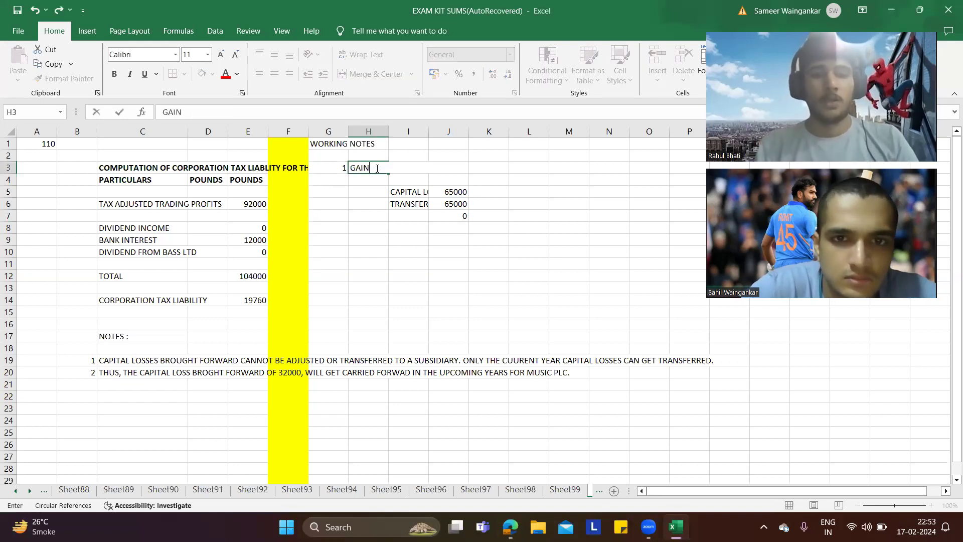
key(BackSpace)
key(BackSpace)
key(BackSpace)
key(BackSpace)
key(BackSpace)
key(BackSpace)
key(BackSpace)
text(CAPI)
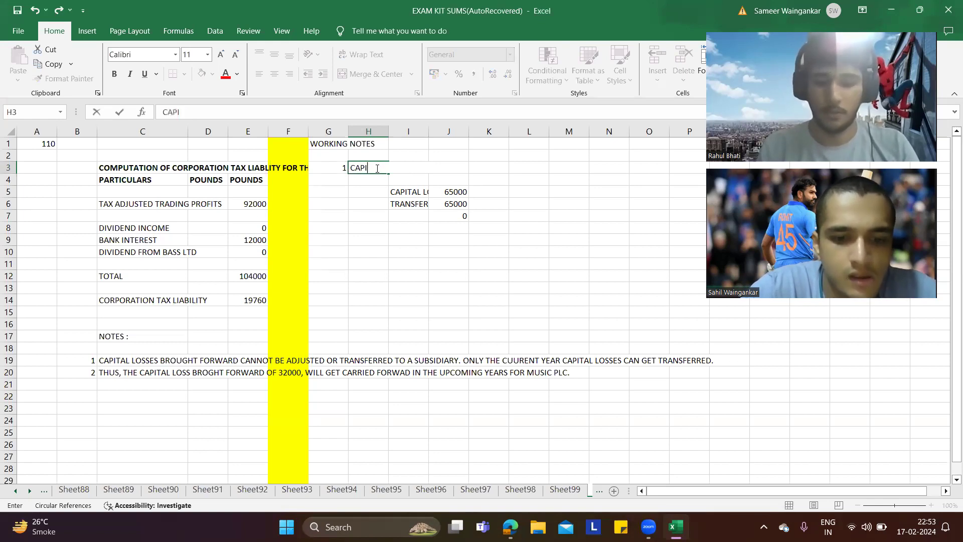
text(TAL GAINS)
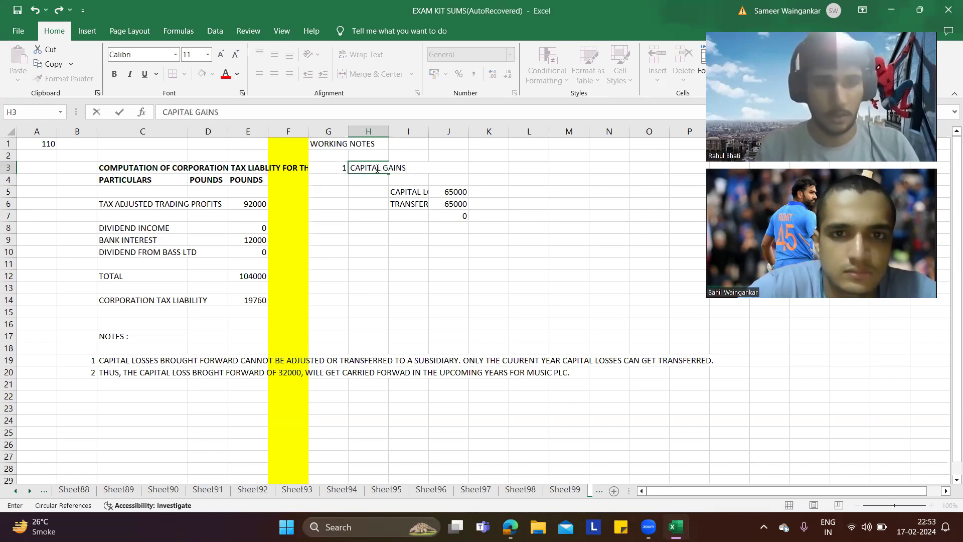
Clear the transfer and remaining-loss entries in I6:K7 and both numbered notes in B19:C20
drag(416, 203, 468, 216)
key(Delete)
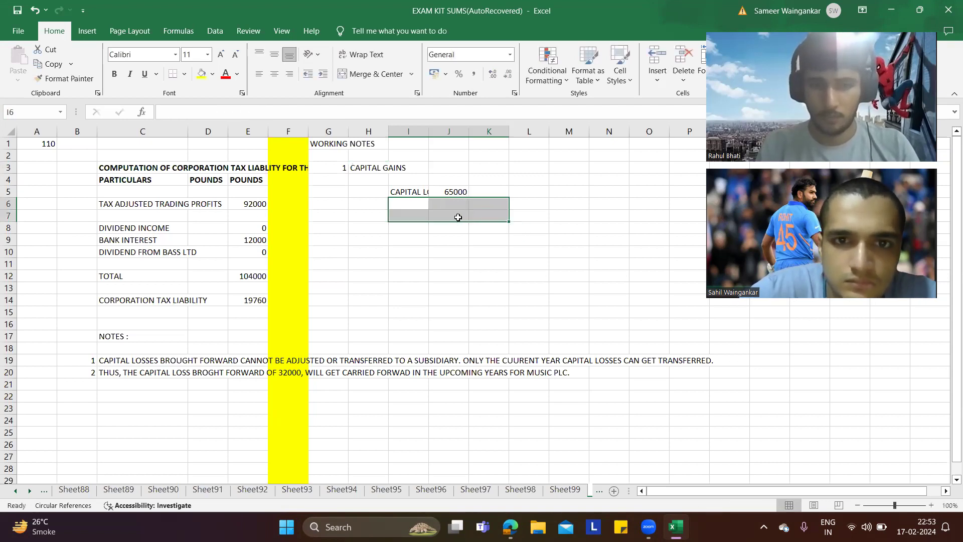
click(221, 337)
drag(91, 371, 187, 356)
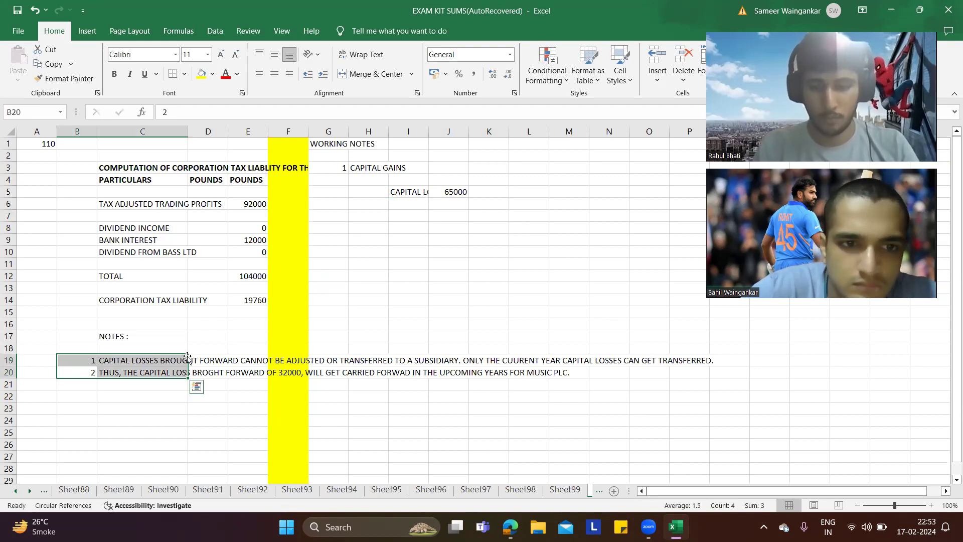
key(Delete)
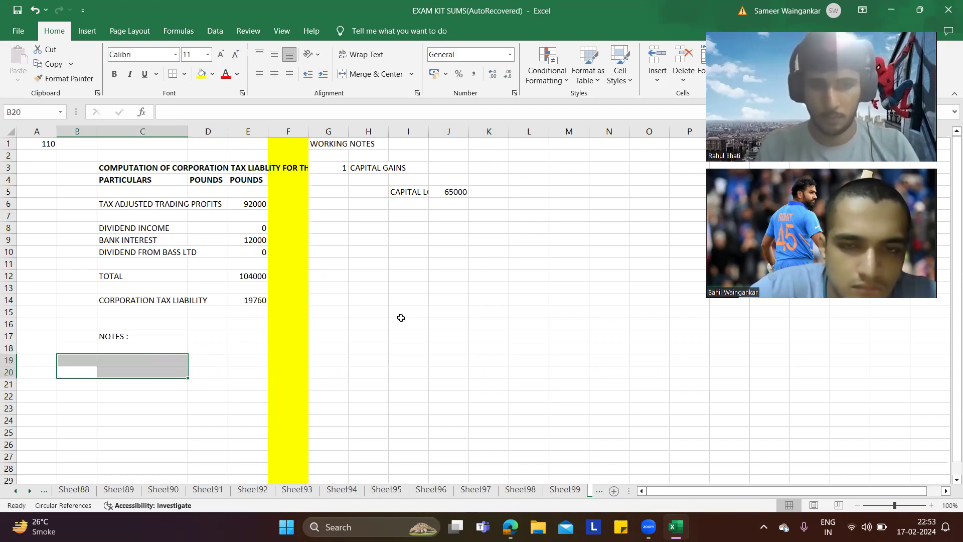
Label cell I6 in the capital gains working CAPITAL LOSSES BROUGHT FORWARD
click(401, 321)
click(416, 195)
click(417, 202)
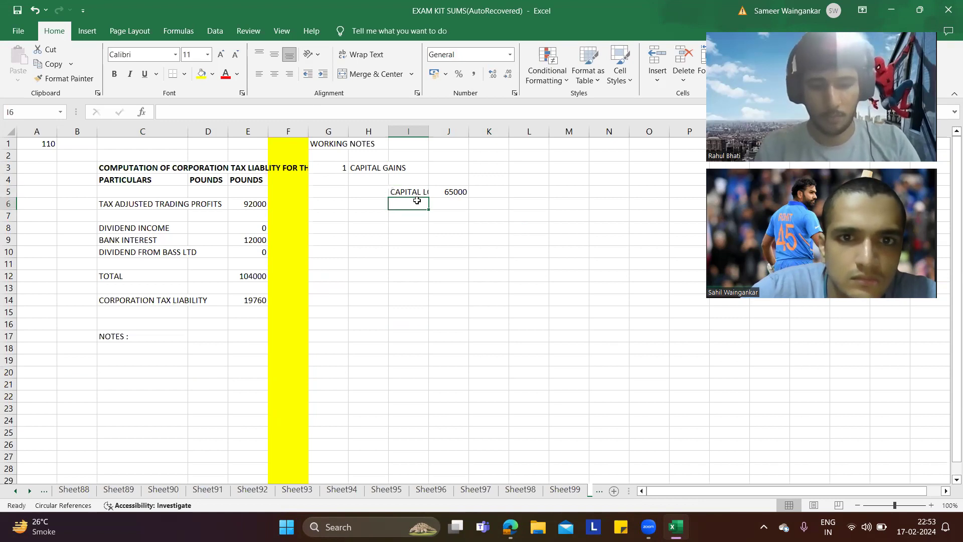
text(CAPITAL LOSS)
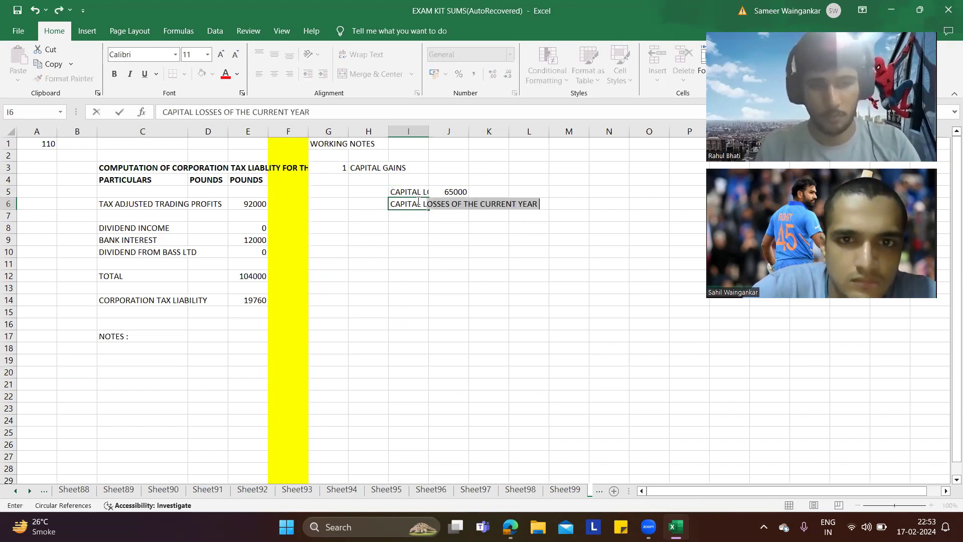
text(ES BRO)
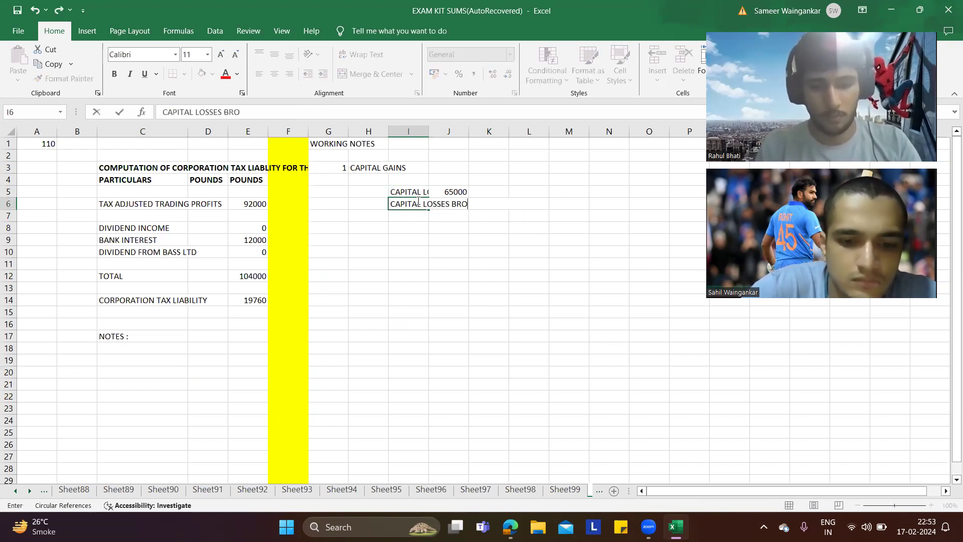
text(UGHT FORWARD)
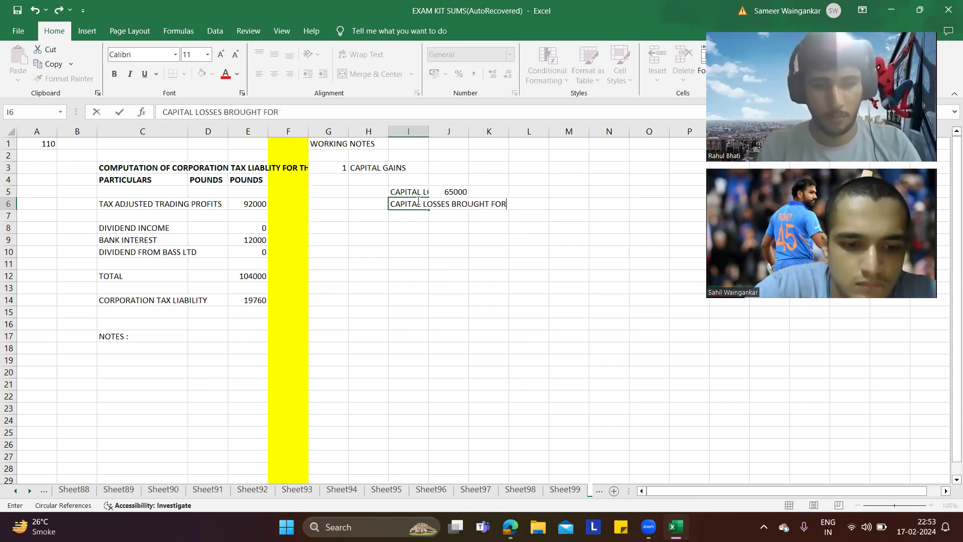
Add a CAPITAL GAINS line in I4 above the current-year loss, with 120000 in J4
key(Up)
key(Up)
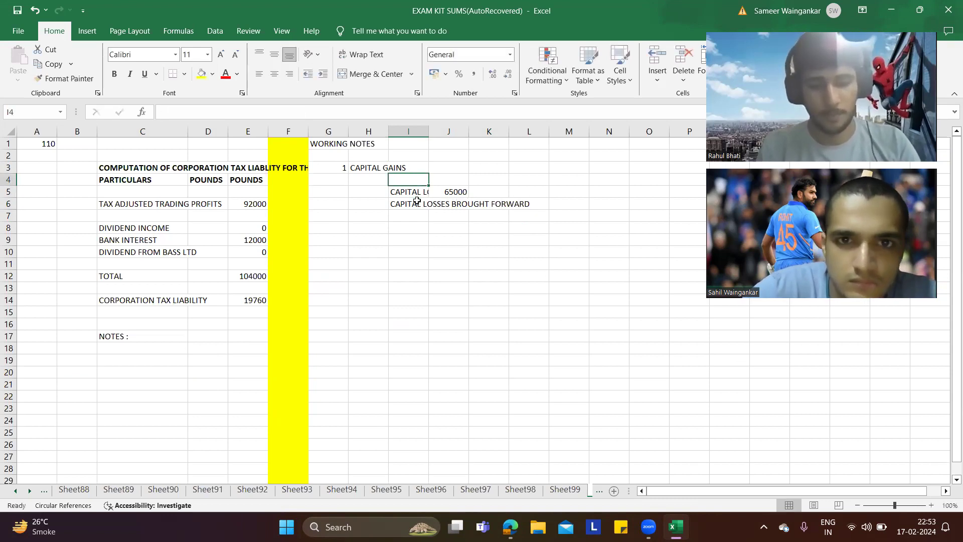
text(CAPITAL GAINS)
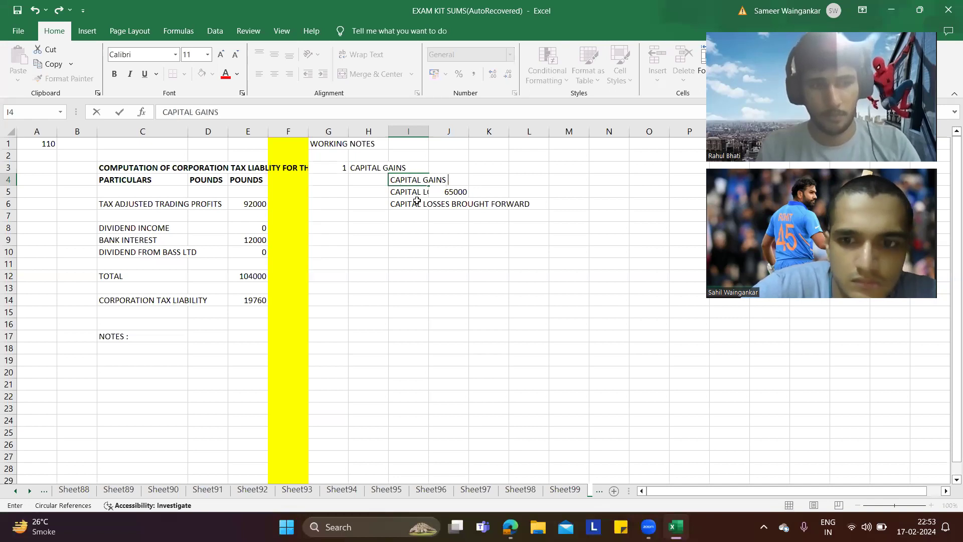
key(Tab)
text(120000)
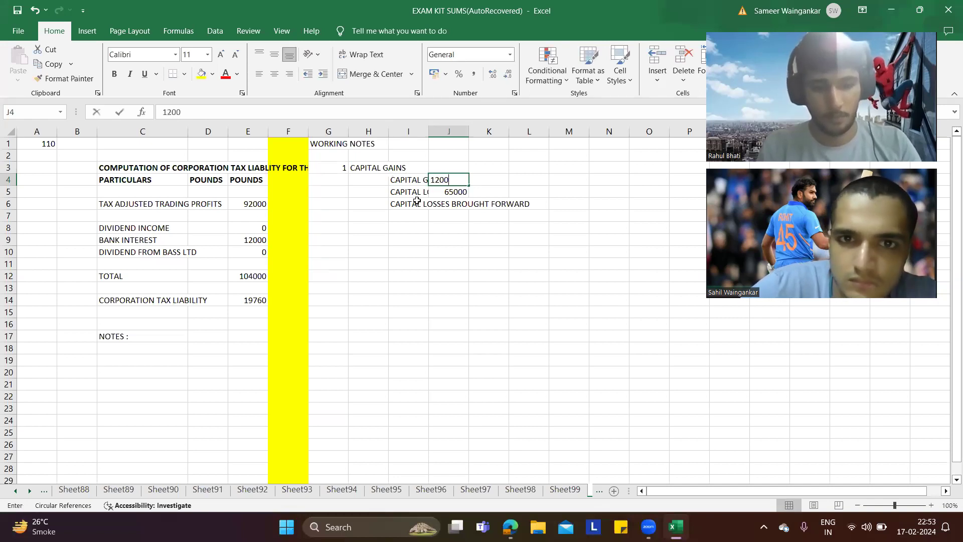
Enter 32000 in J6 as the capital losses brought forward
key(Return)
key(Return)
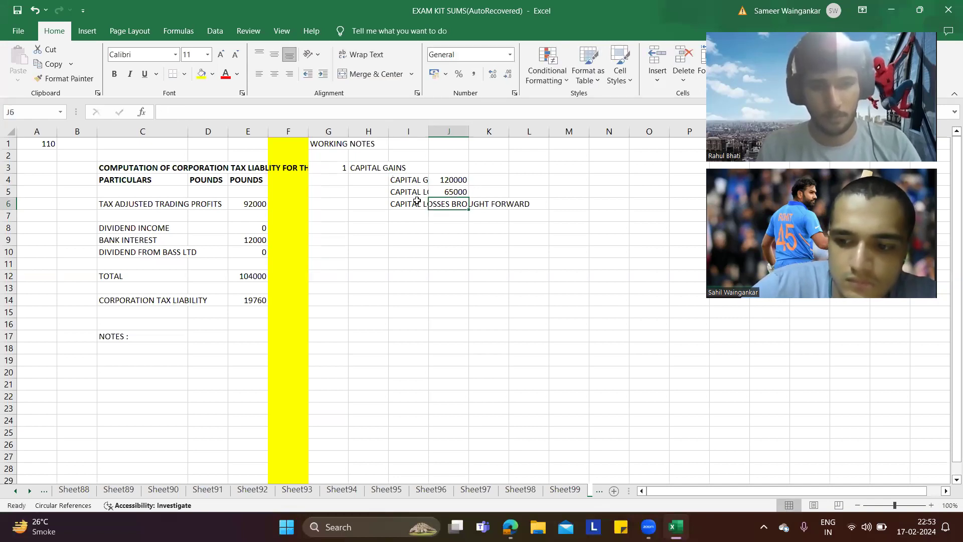
text(32000)
key(Return)
Calculate the net capital gain in J7 with =J4-J5-J6, deducting both losses from the gain
text(=)
key(Up)
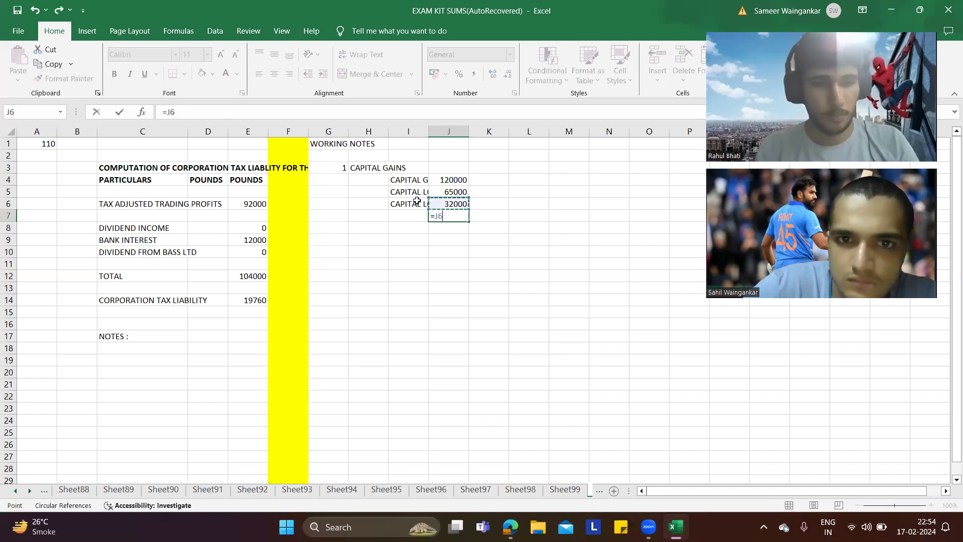
key(Up)
key(Up)
text(-)
key(Up)
key(Up)
text(-)
key(Up)
key(Return)
key(Up)
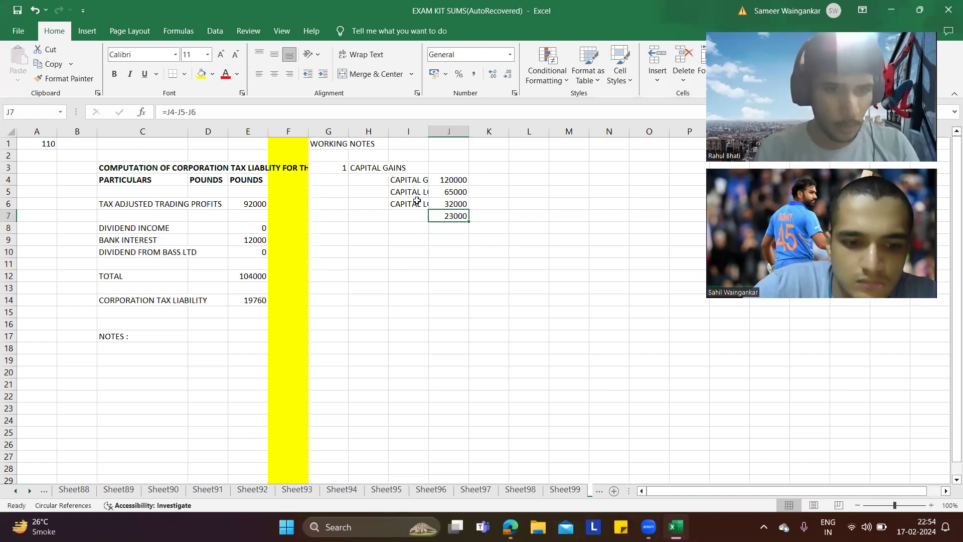
Add a CAPITAL GAINS line in C11 of the corporation tax computation, just above TOTAL
key(Left)
key(Left)
key(Left)
key(Left)
key(Left)
key(Left)
key(Left)
key(Down)
key(Down)
key(Down)
key(Down)
text(CAPITAL)
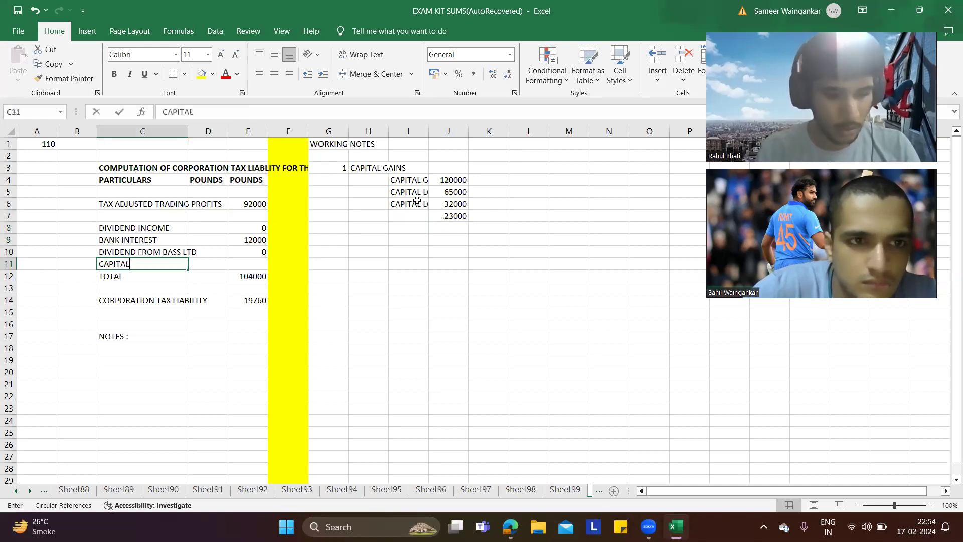
text( GAINS)
Link the CAPITAL GAINS amount in E11 to the net gain in J7 of the working note
key(Right)
key(Right)
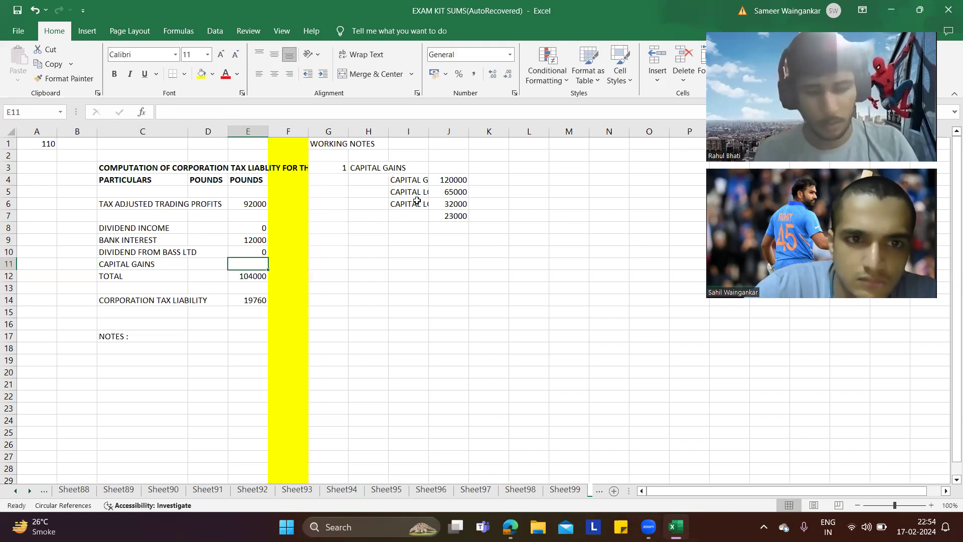
text(=)
key(Right)
key(Right)
key(Right)
key(Right)
key(Right)
key(Up)
key(Up)
key(Up)
key(Up)
key(Return)
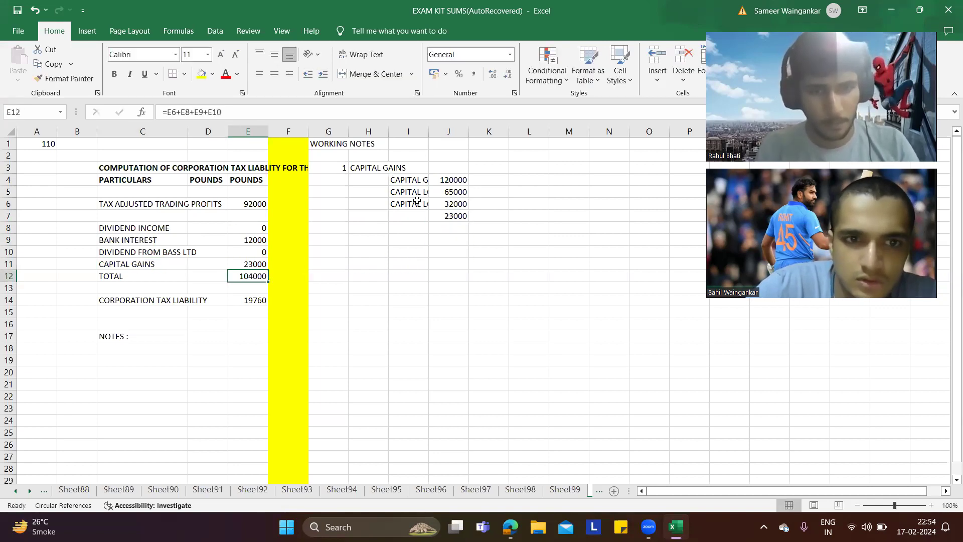
Extend the TOTAL formula in E12 to include the capital gains in E11, making it =E6+E8+E9+E10+E11
click(245, 107)
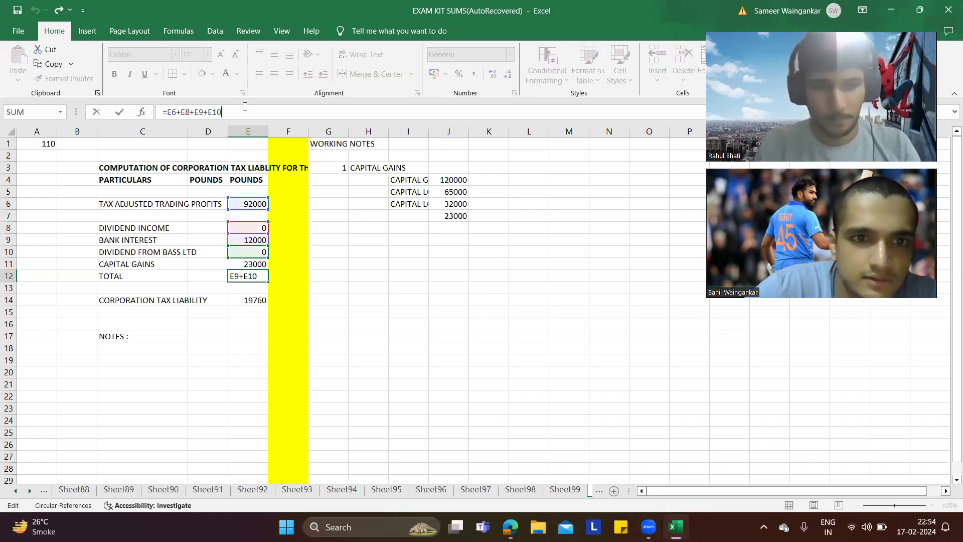
text(+)
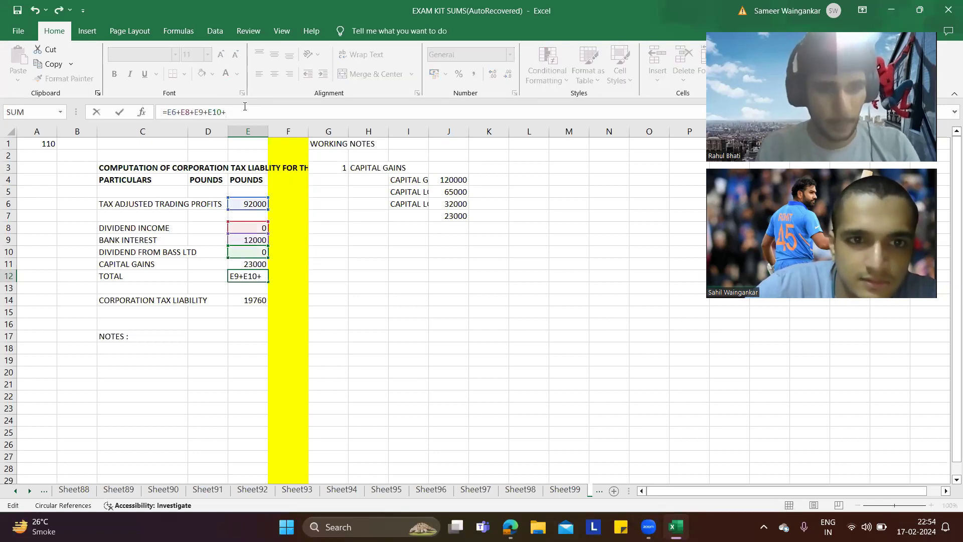
key(Home)
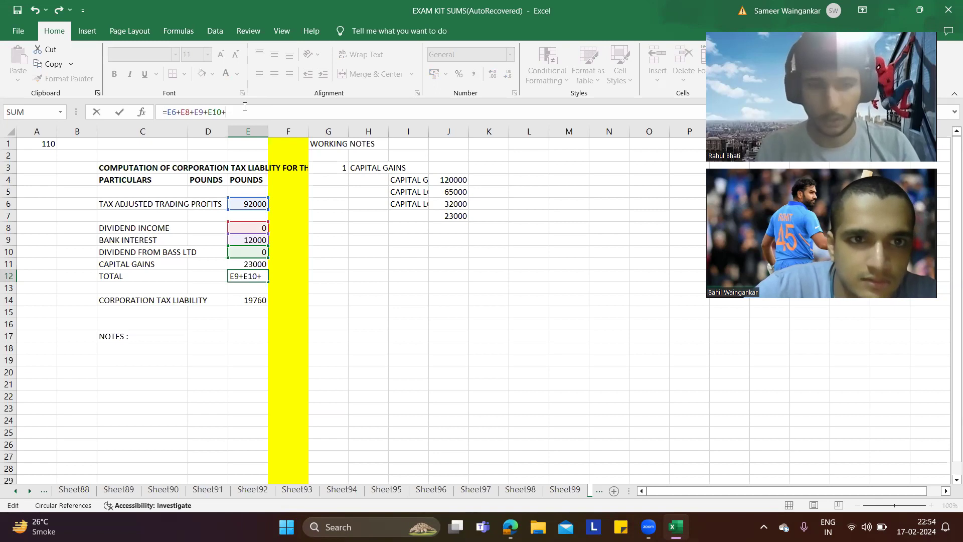
click(240, 264)
key(Return)
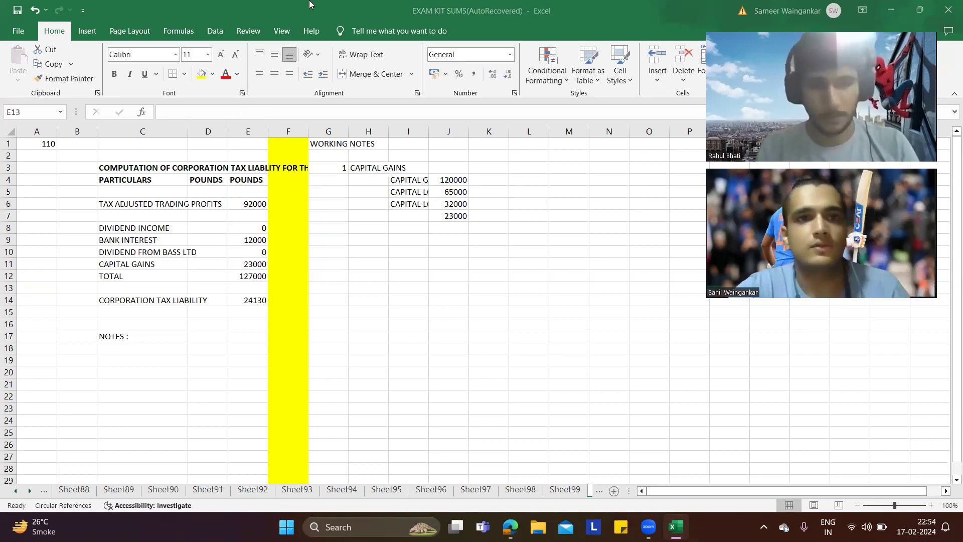
Switch to the exam kit PDFs in Edge and review the Music plc question requirements against the model answers for parts (a) to (c)
key(alt+Tab)
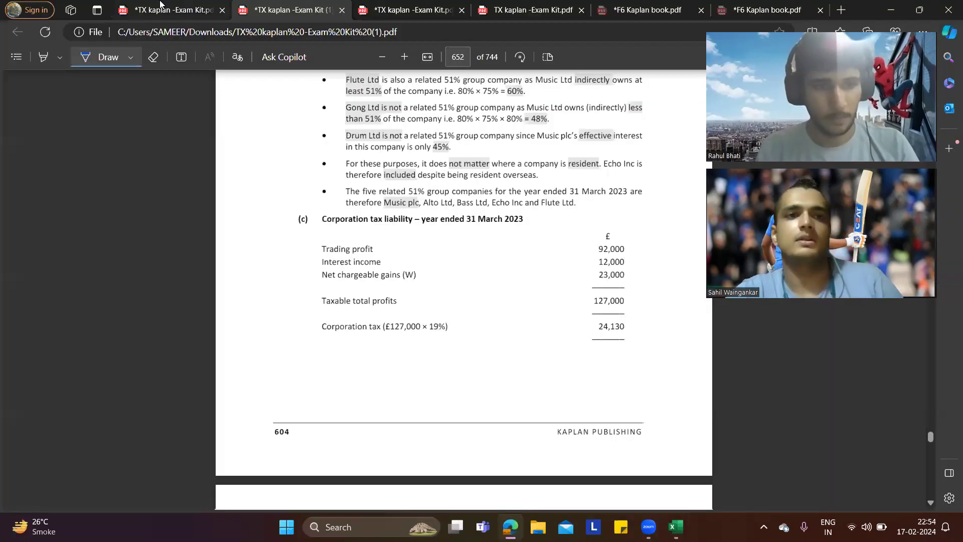
click(160, 6)
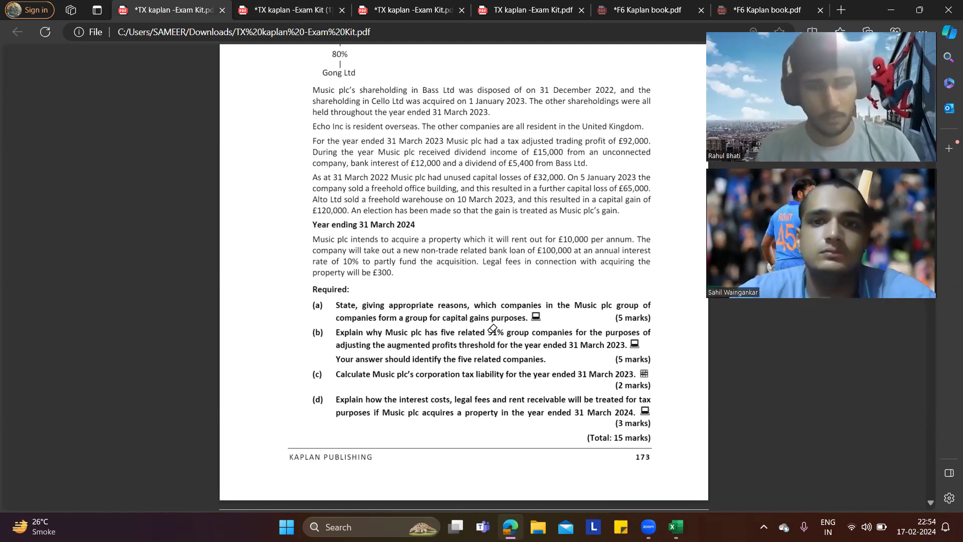
key(ctrl+Tab)
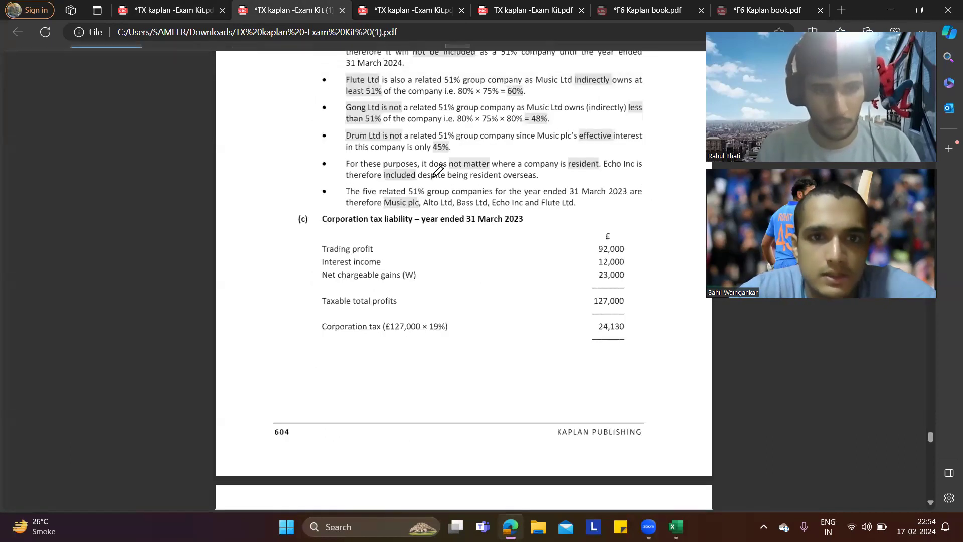
scroll(485, 238, up, 4)
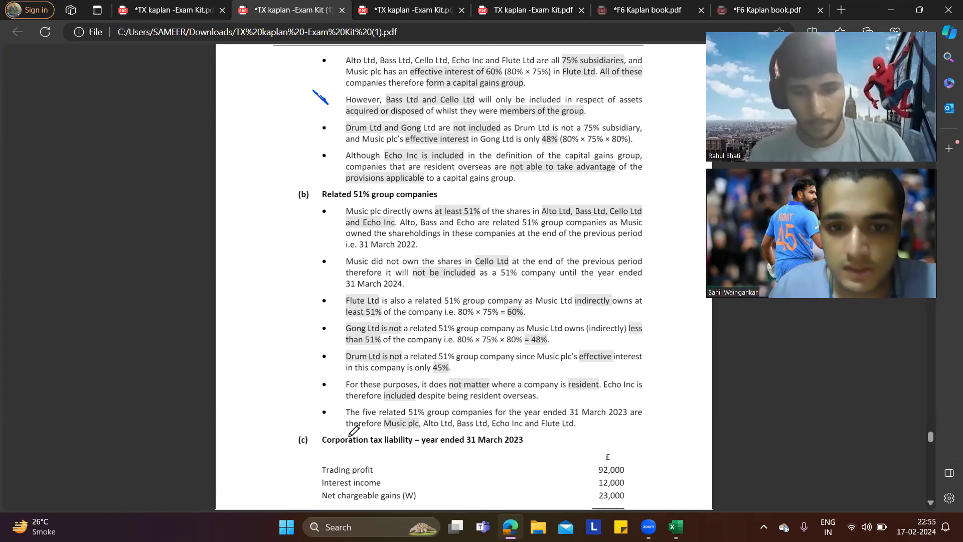
click(153, 10)
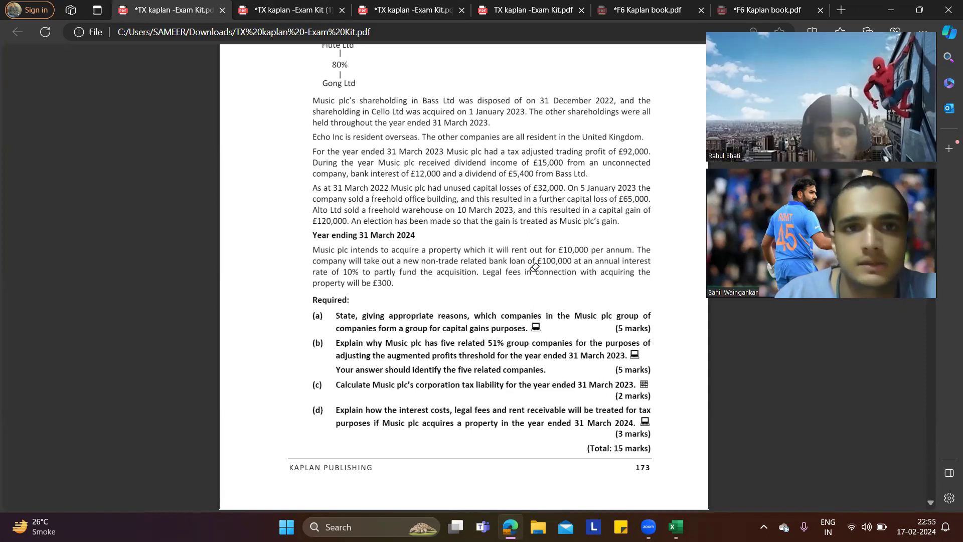
click(317, 7)
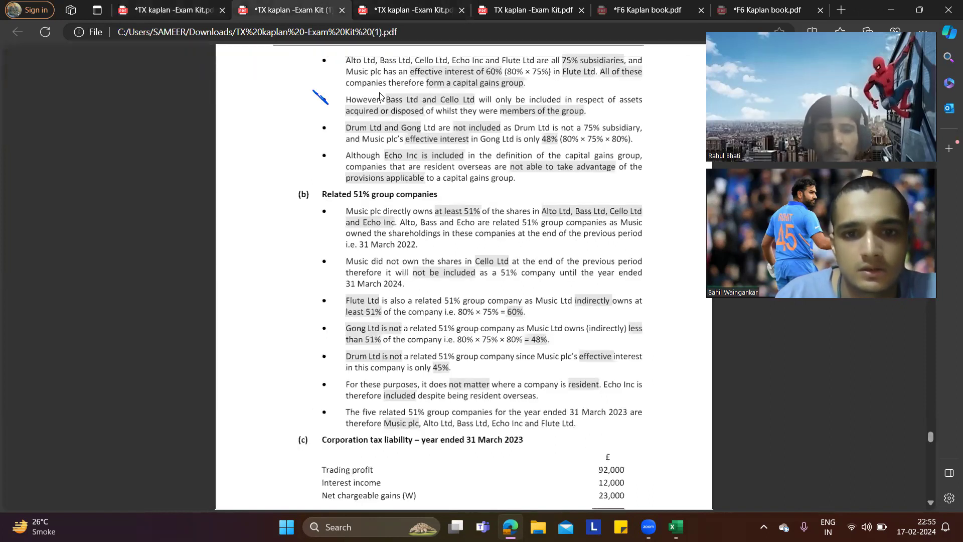